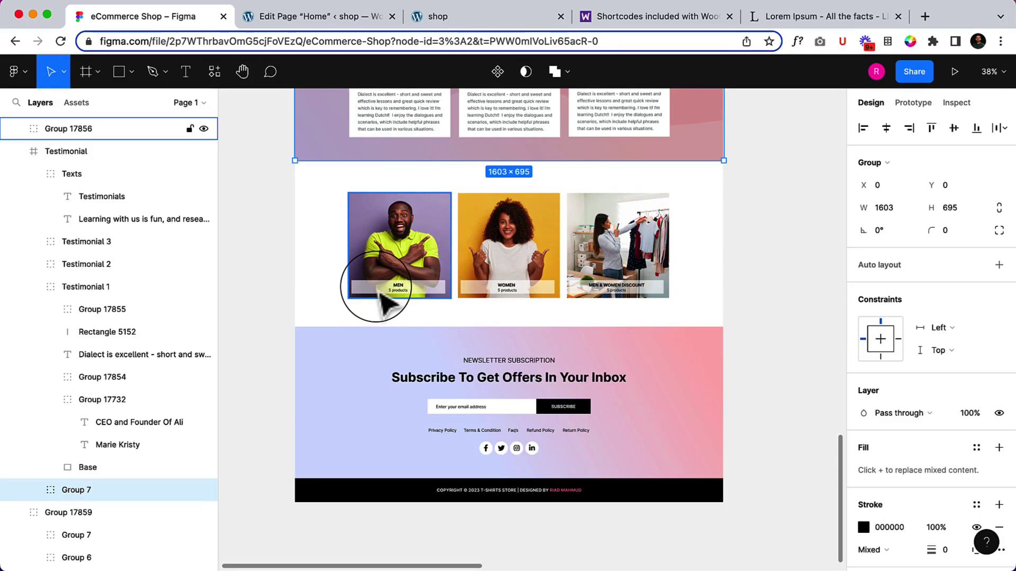
- Zoom into the Figma design to inspect the Men, Women and Men & Women Discount category tiles
scroll(391, 286, "up", 2)
scroll(574, 267, "up", 1)
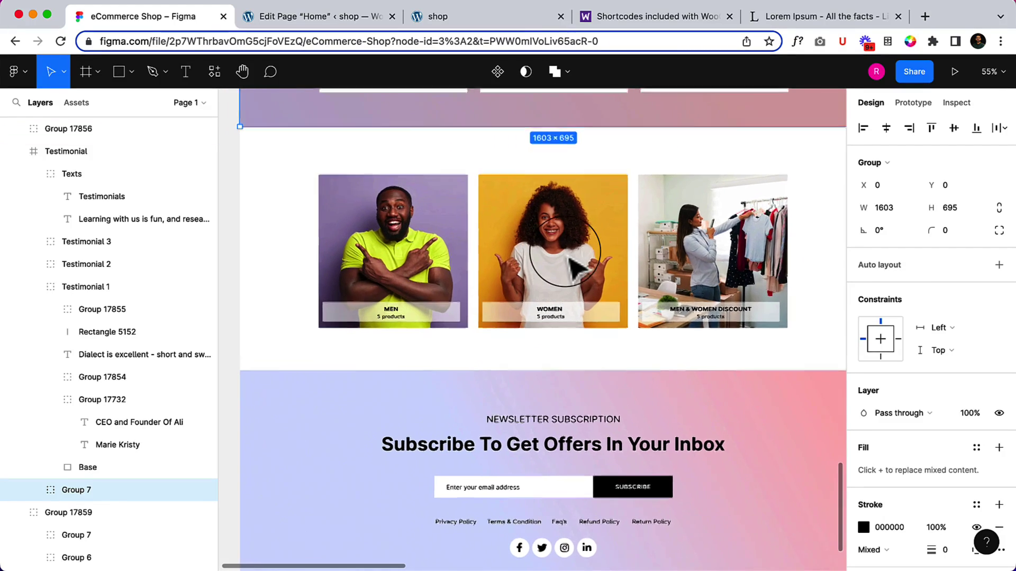
scroll(574, 268, "up", 1)
scroll(574, 267, "right", 1)
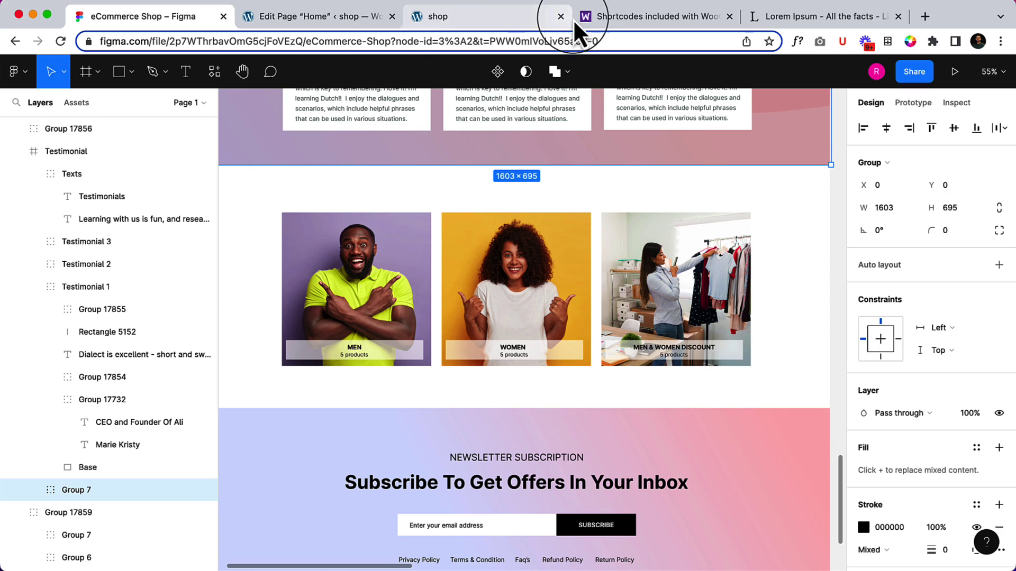
- Search the WooCommerce shortcodes docs for 'category' and jump to the Product Category section
left_click(639, 15)
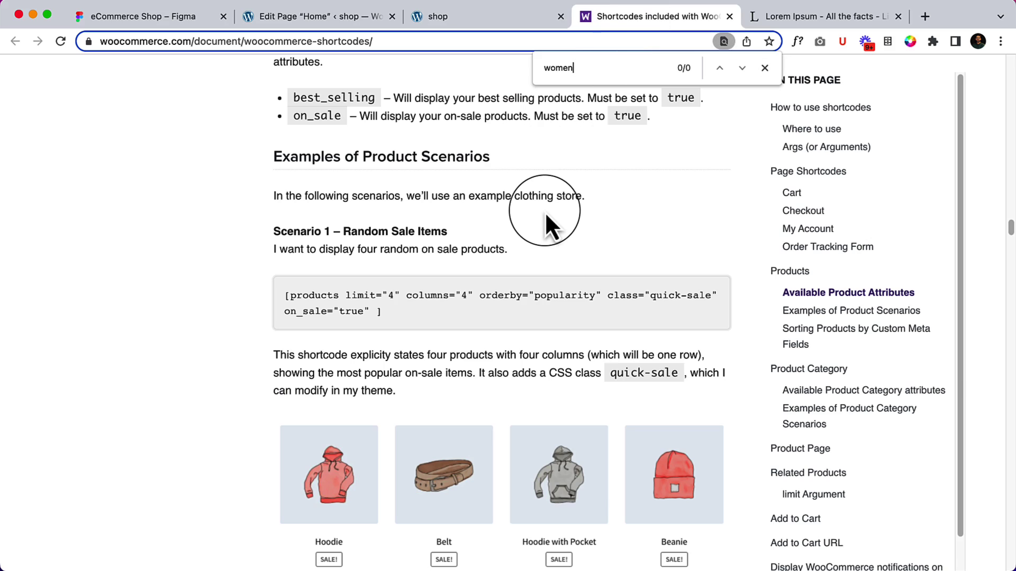
key("super+a")
left_click(638, 79)
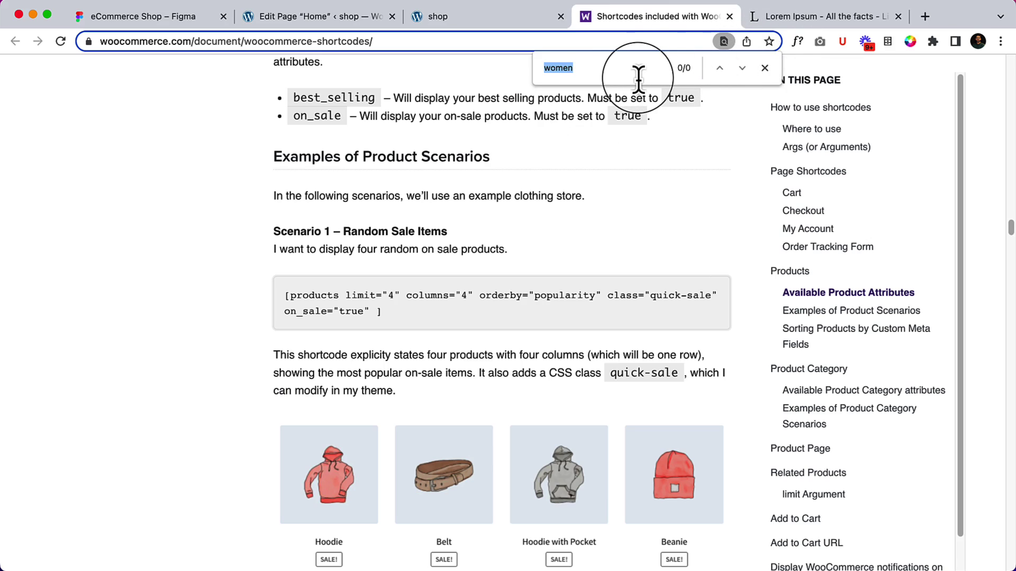
type("category")
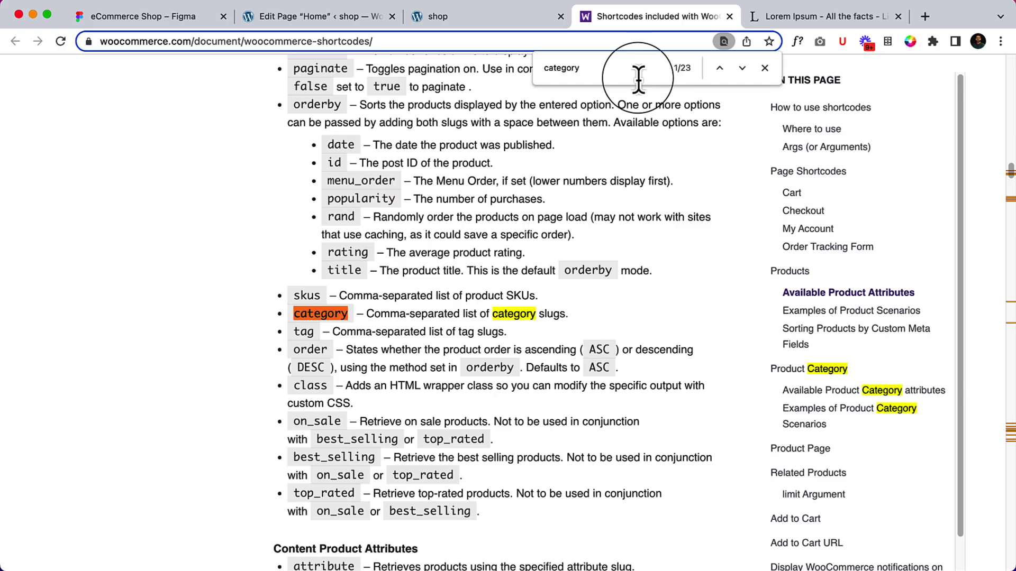
left_click(812, 370)
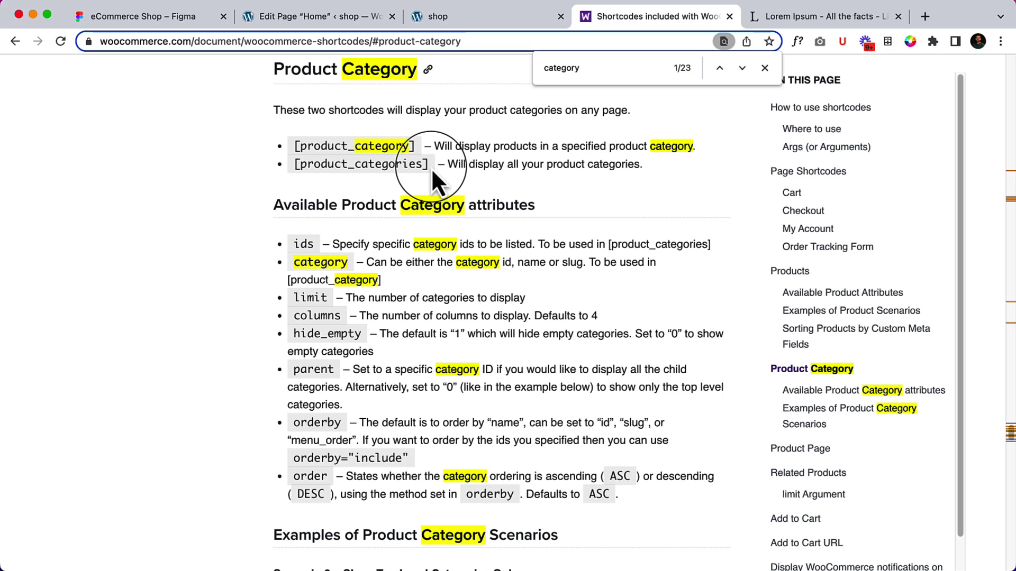
- Copy the [product_categories number="0" parent="0"] shortcode and return to the Home page editor
scroll(353, 238, "down", 3)
scroll(353, 238, "down", 3)
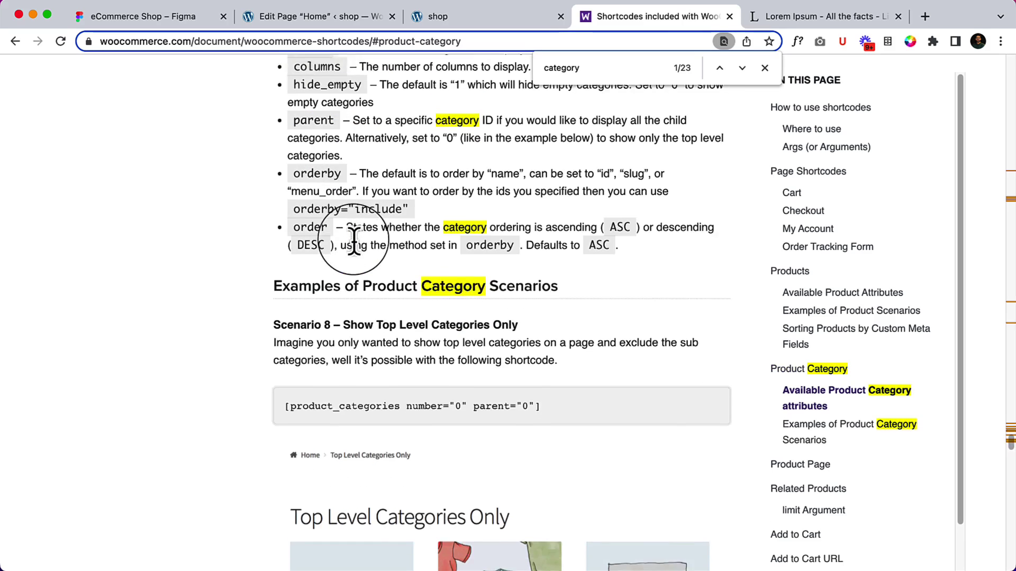
scroll(361, 417, "down", 6)
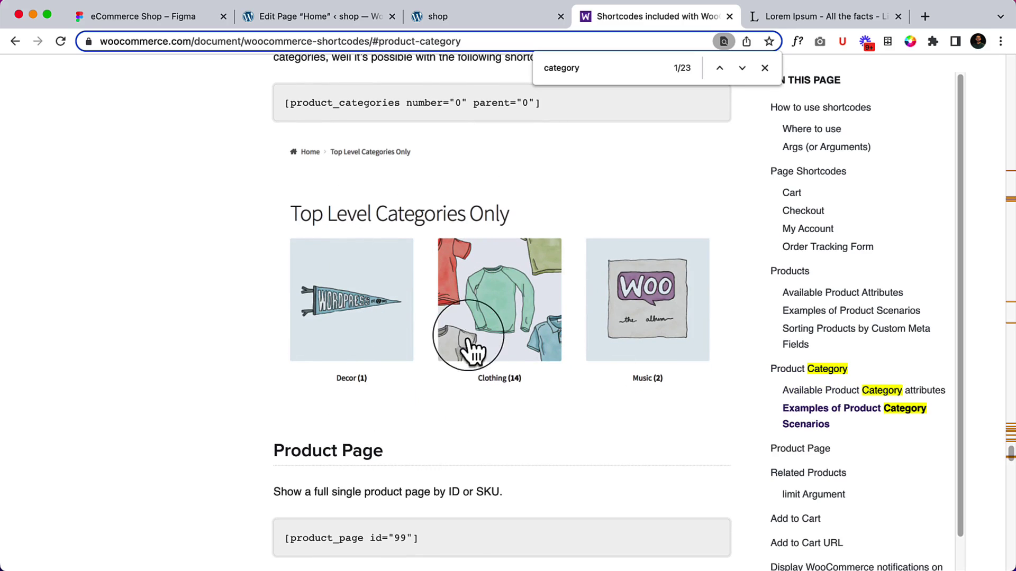
scroll(469, 331, "down", 1)
scroll(466, 334, "up", 5)
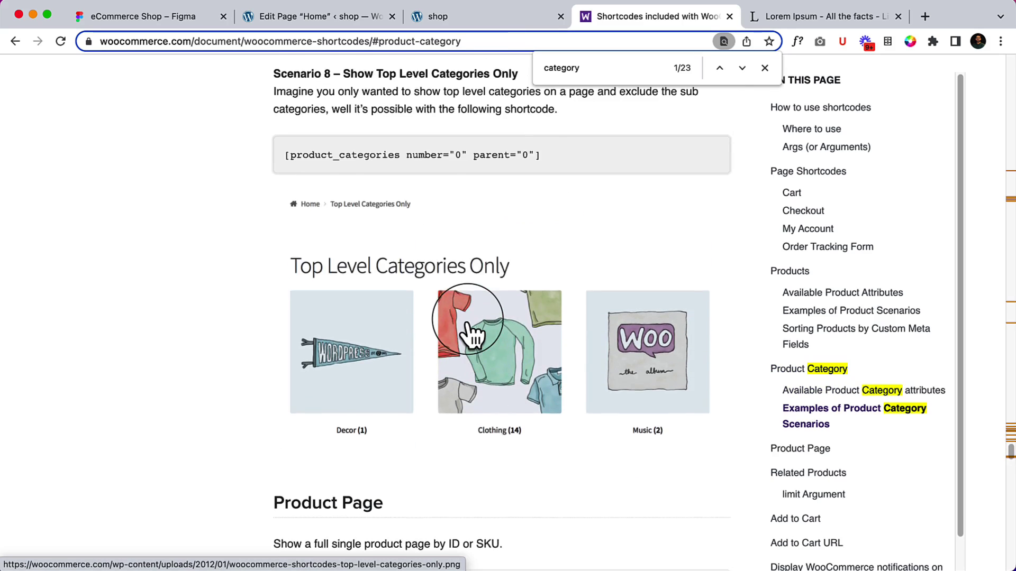
triple_click(314, 257)
key("ctrl+c")
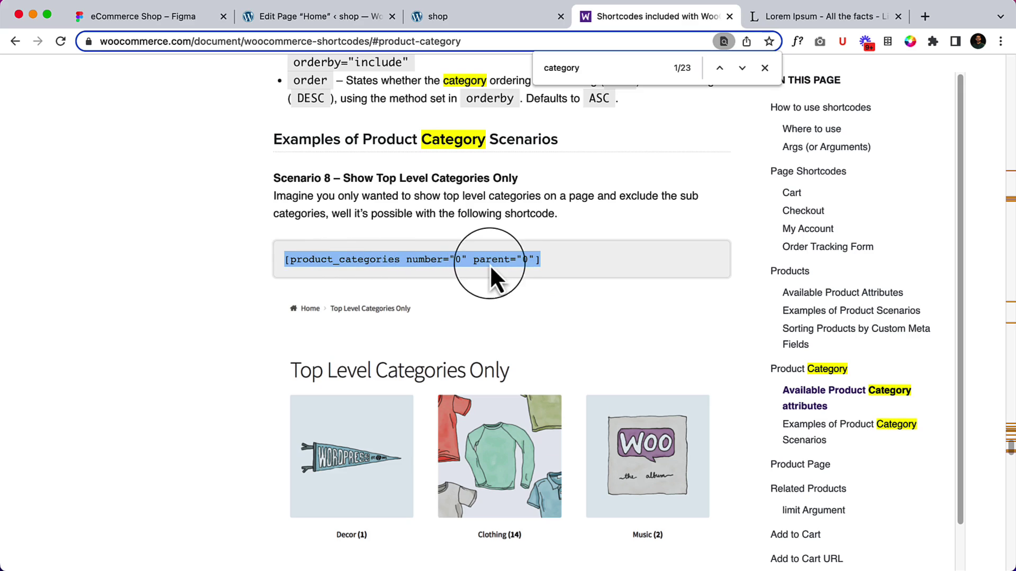
left_click(291, 17)
scroll(398, 372, "down", 7)
scroll(398, 373, "up", 11)
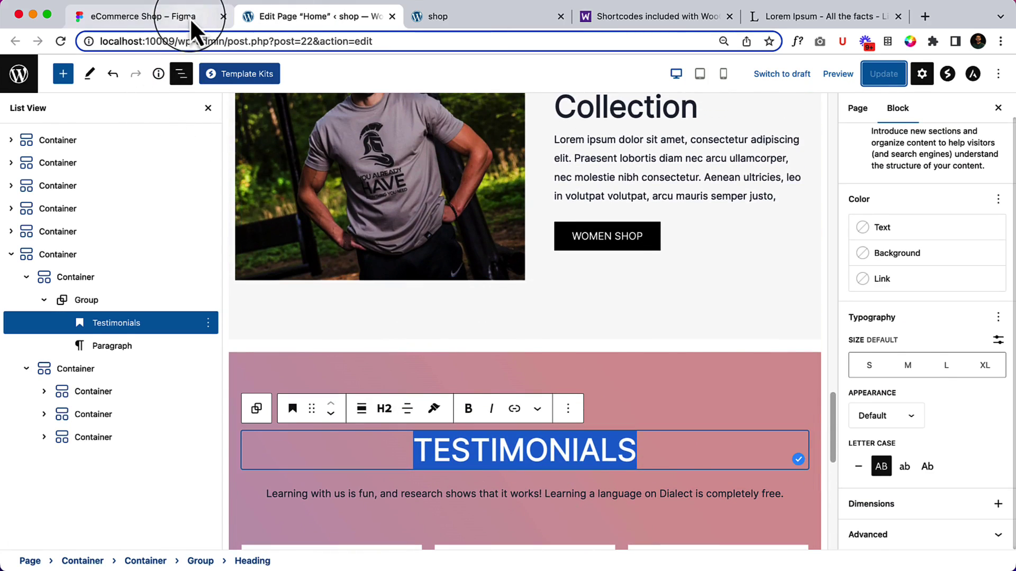
- Add a single-column Container block below the testimonials section
left_click(189, 17)
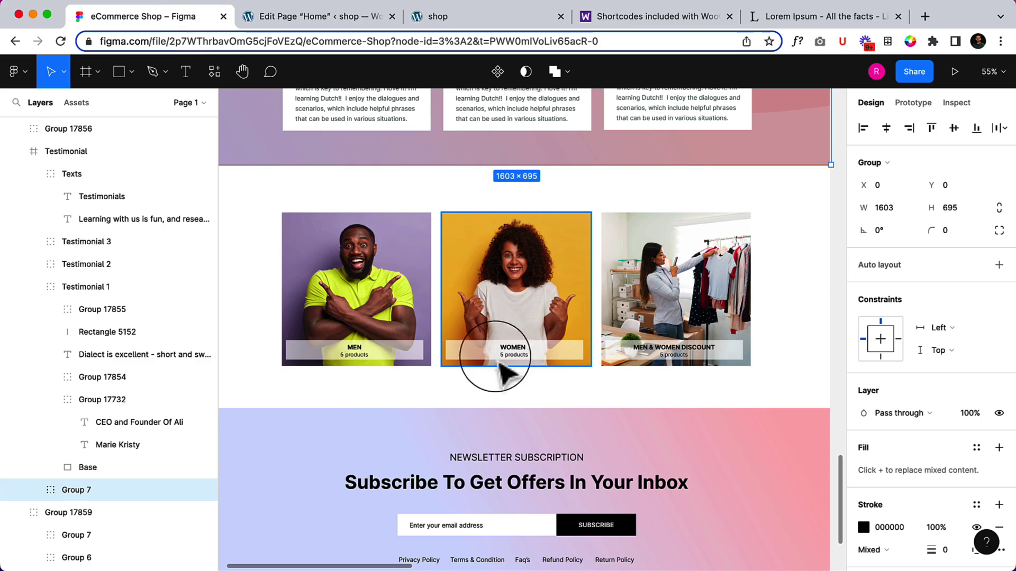
left_click(339, 12)
scroll(637, 348, "down", 10)
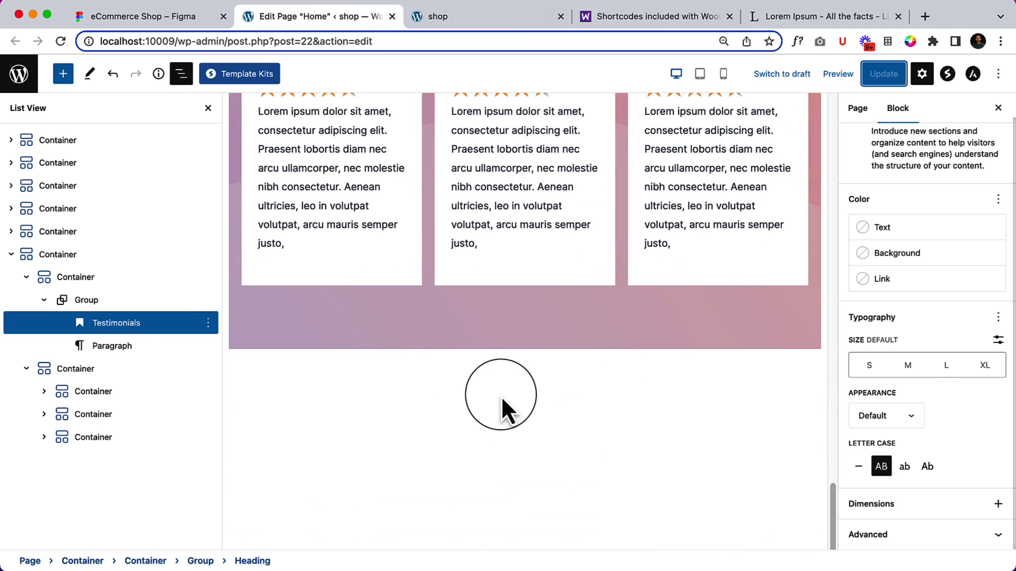
left_click(501, 396)
left_click(593, 373)
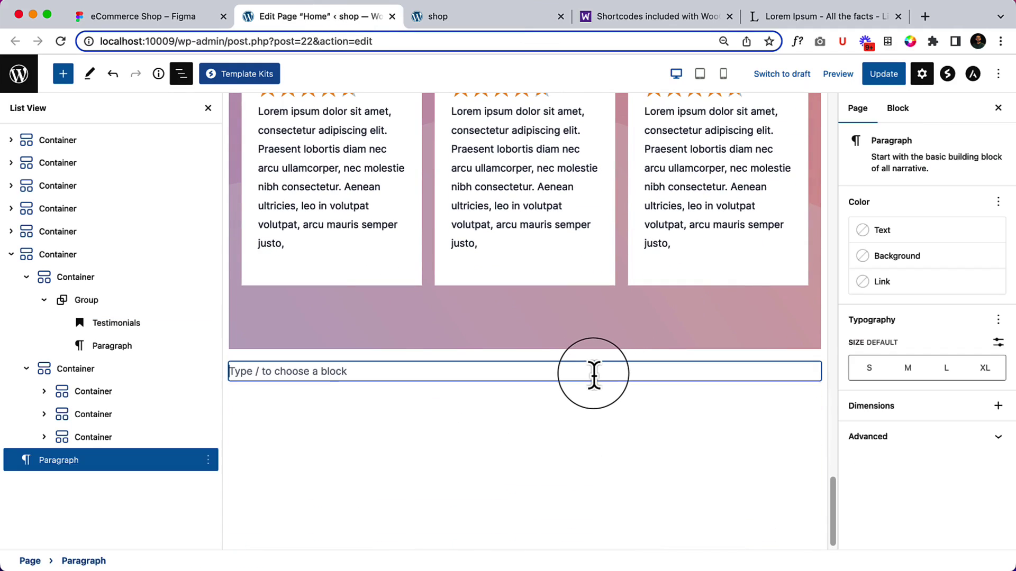
type("/")
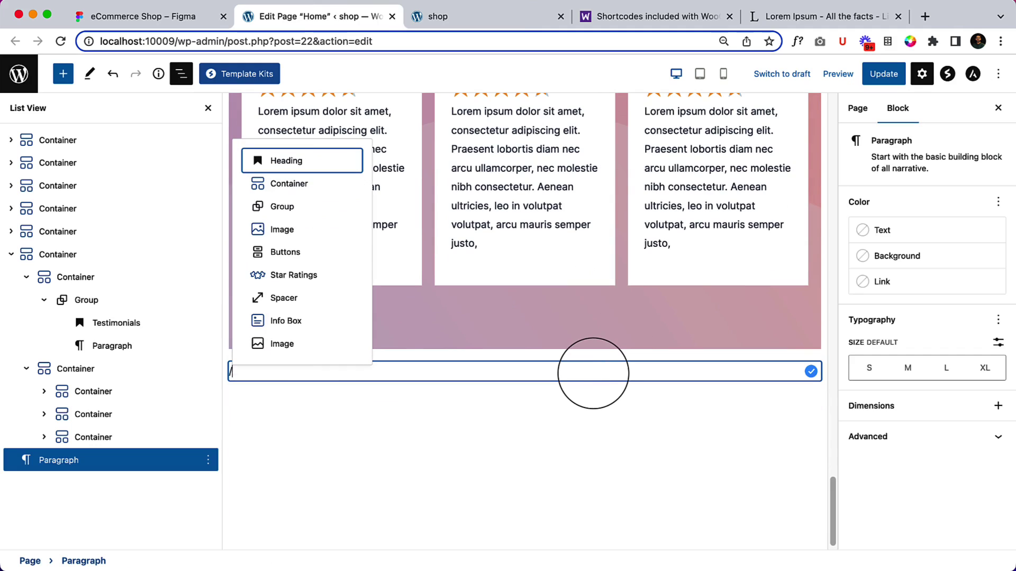
type("con")
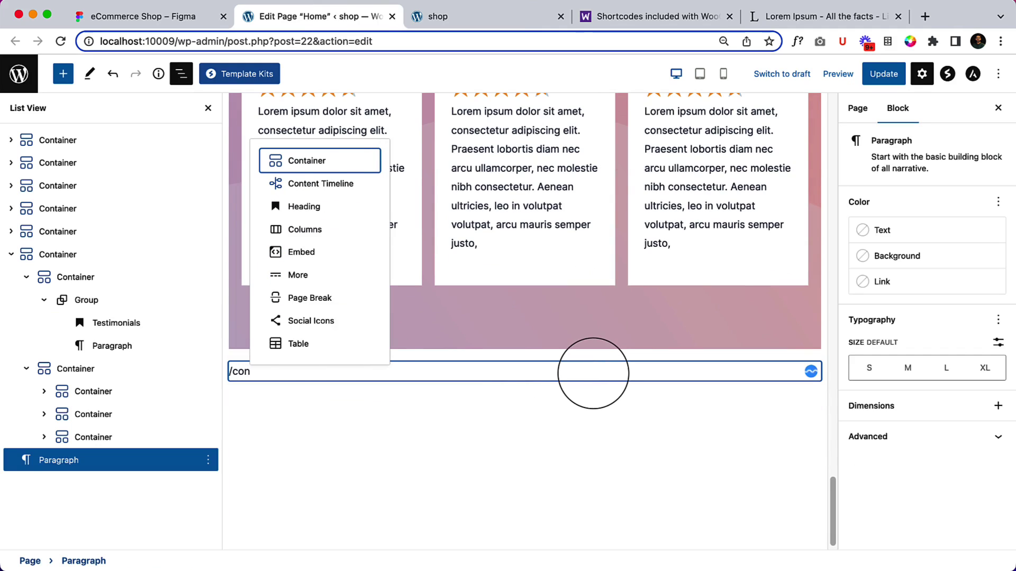
key("Return")
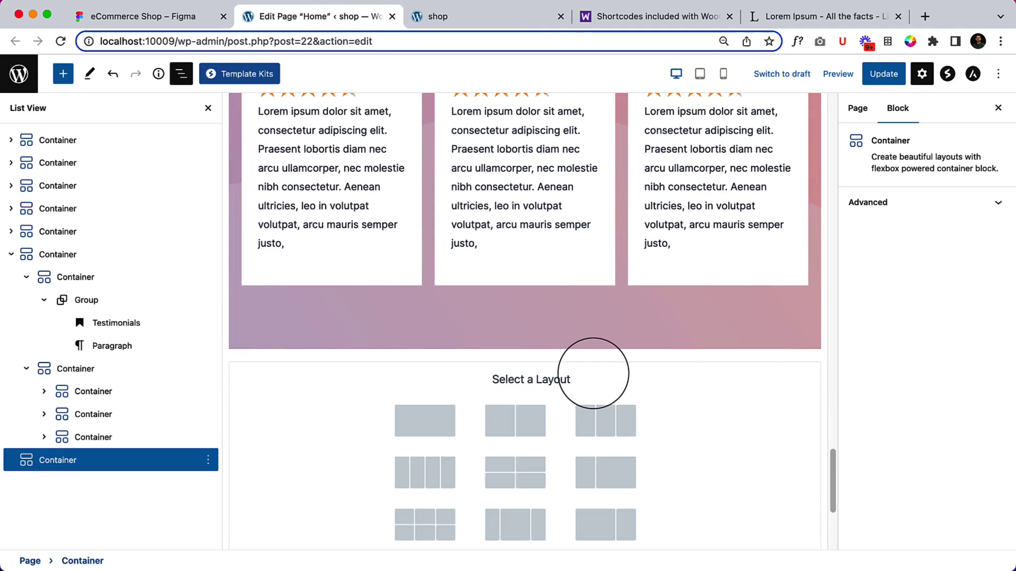
left_click(410, 442)
- Put a Shortcode block inside it holding [product_categories], with the number and parent attributes removed
left_click(524, 387)
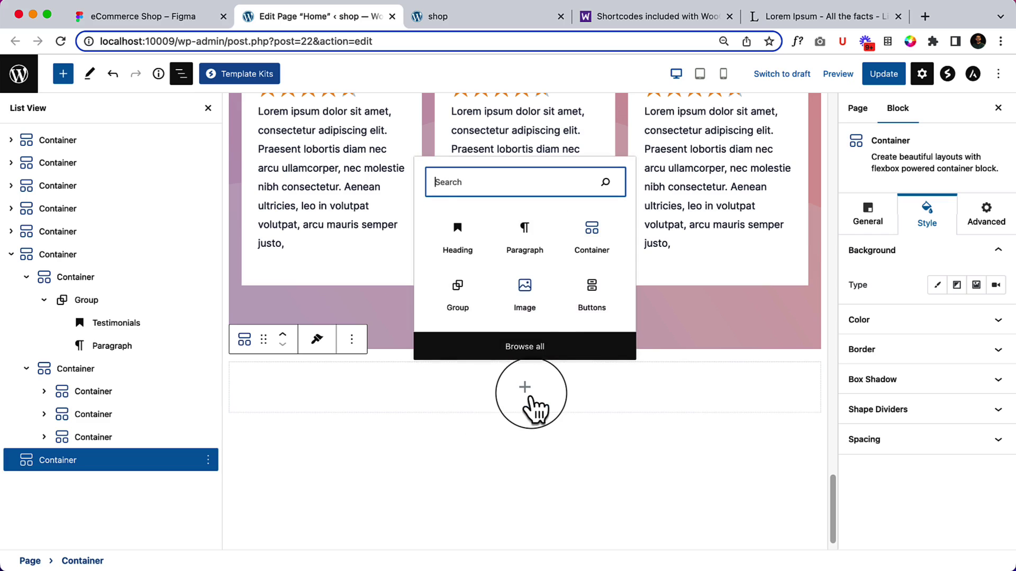
left_click(525, 254)
type("/")
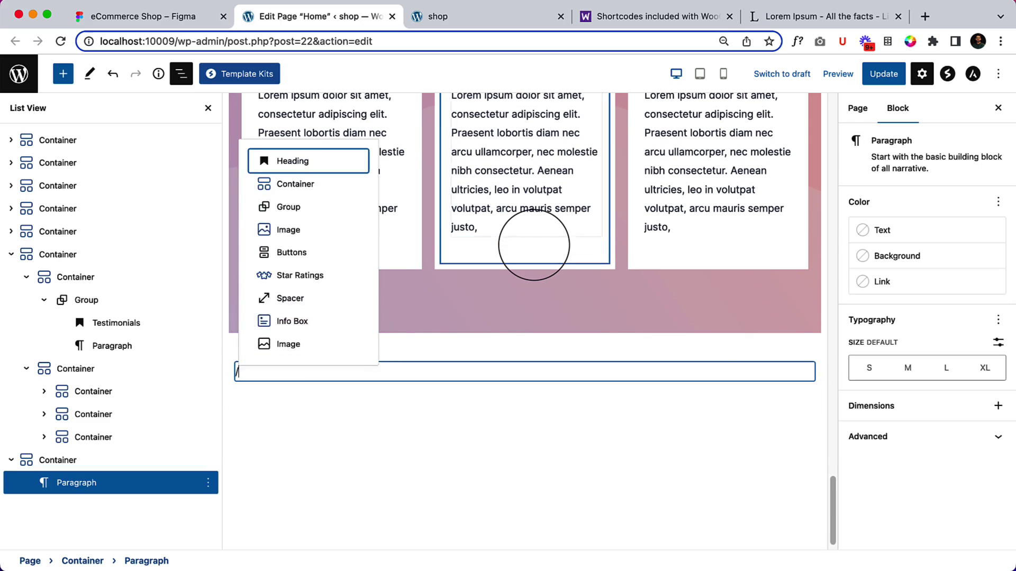
type("short")
key("Return")
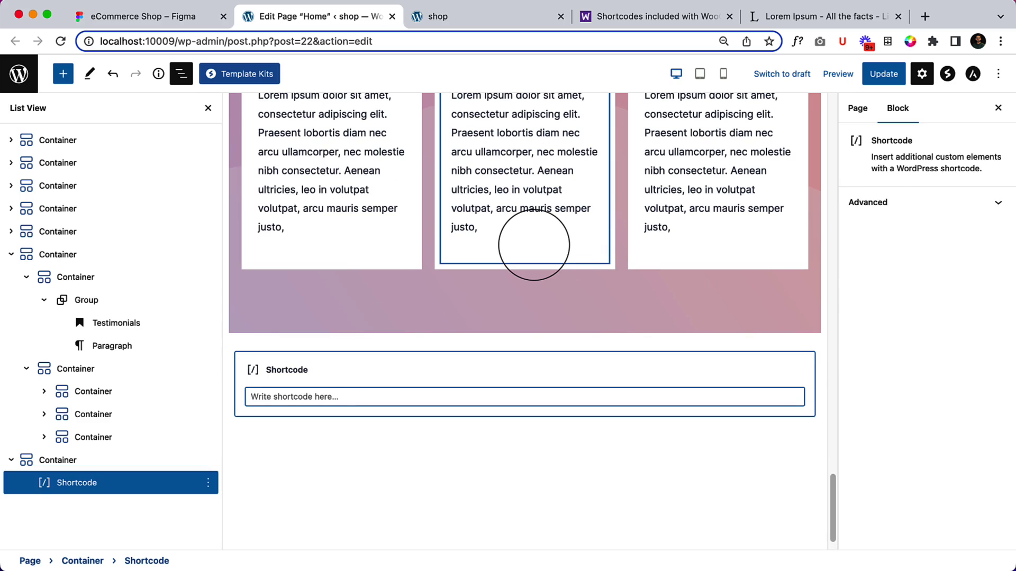
key("ctrl+v")
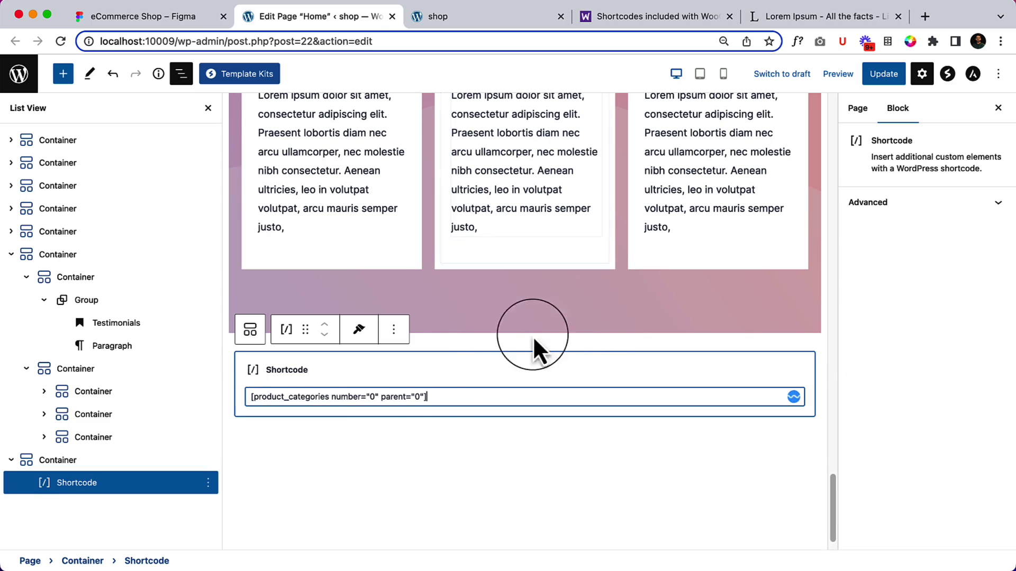
left_click_drag(329, 397, 421, 397)
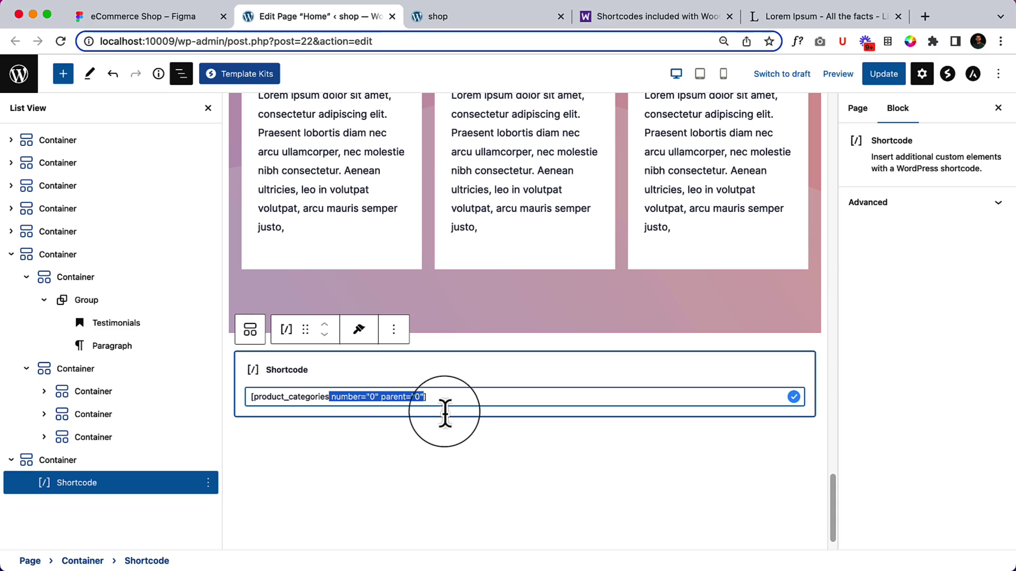
key("BackSpace")
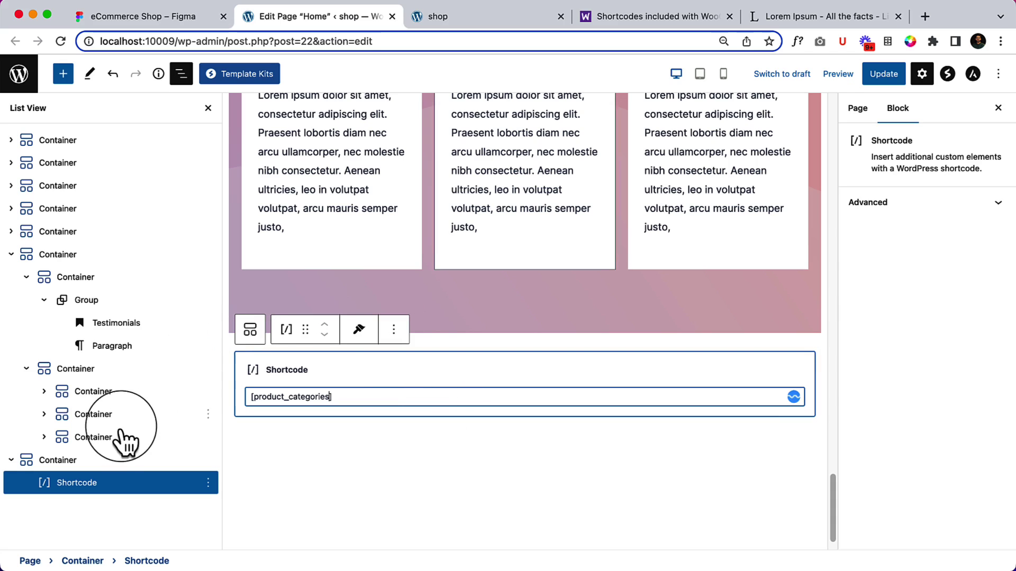
left_click(103, 463)
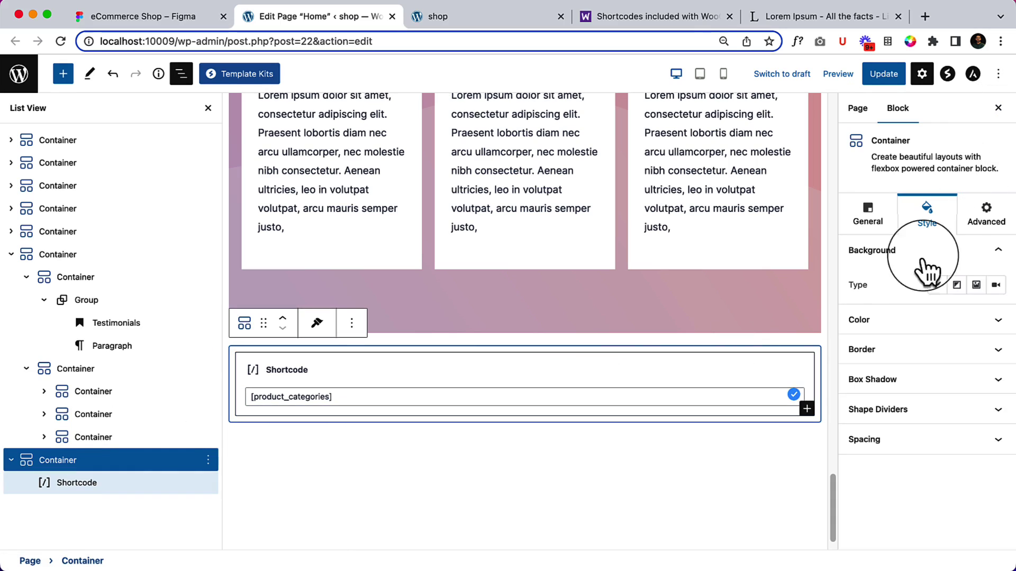
- Unlink the container's padding sides and change the top padding to 90 px
left_click(891, 451)
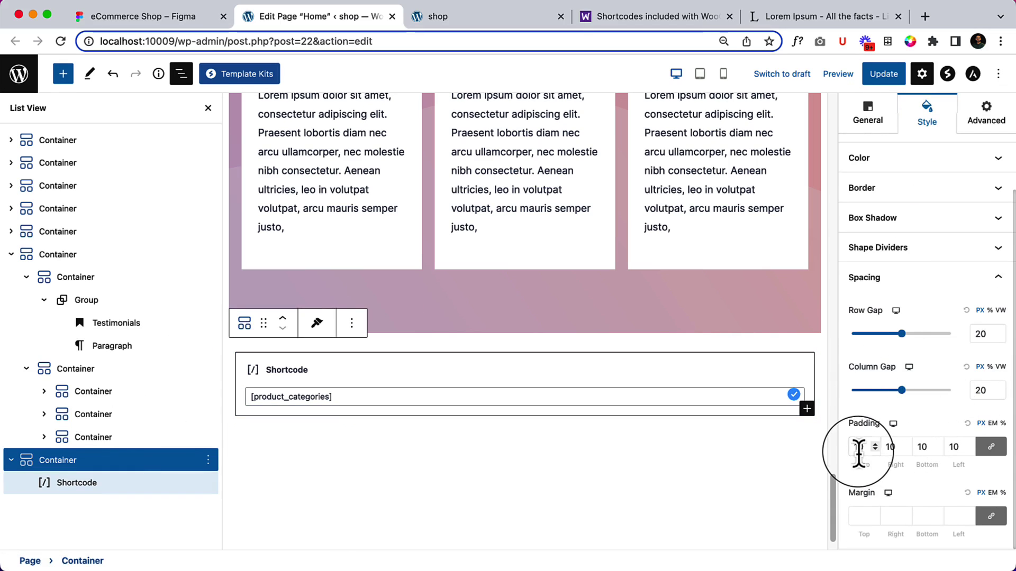
key("BackSpace")
key("BackSpace")
type("0")
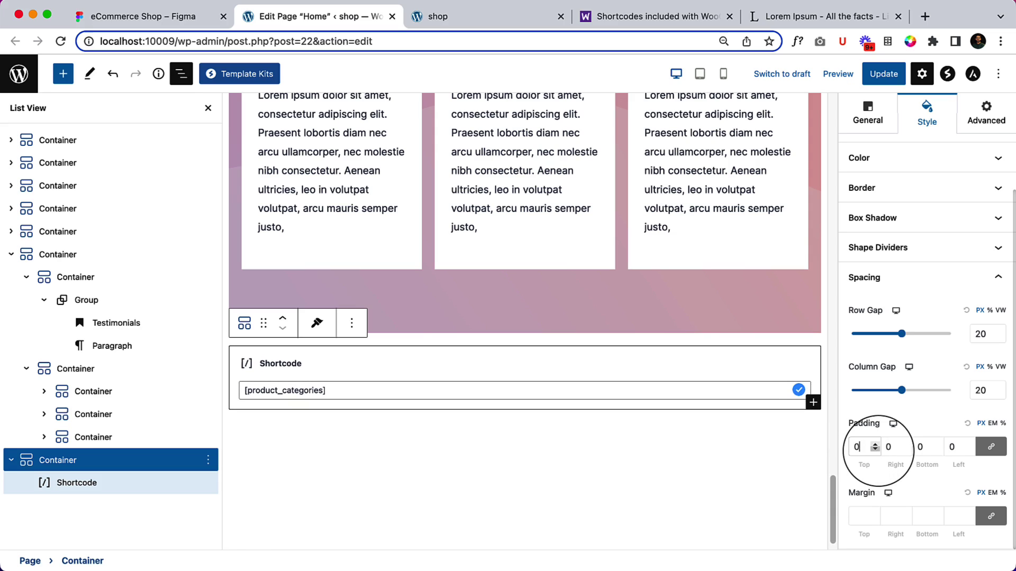
left_click(991, 447)
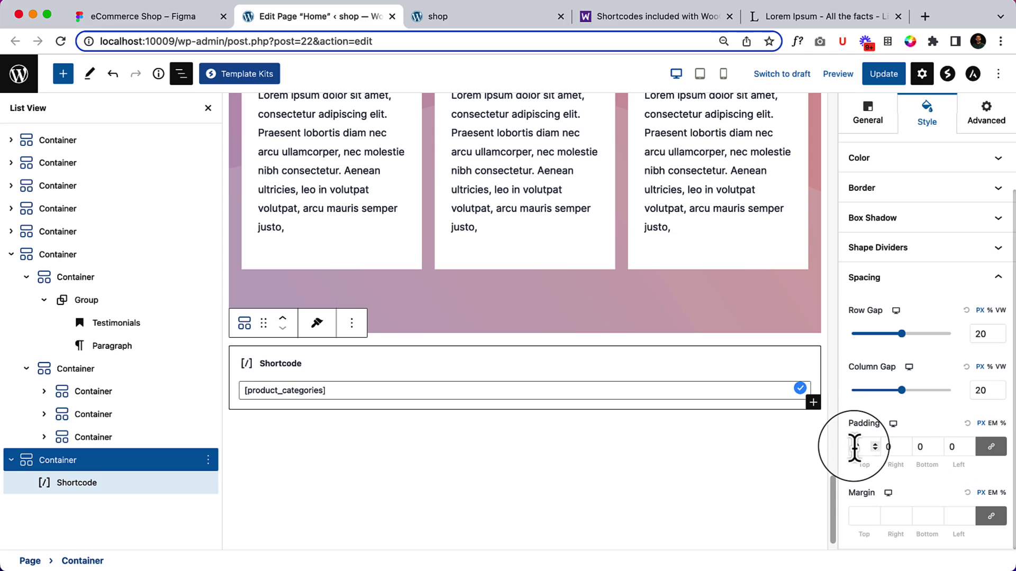
left_click(997, 454)
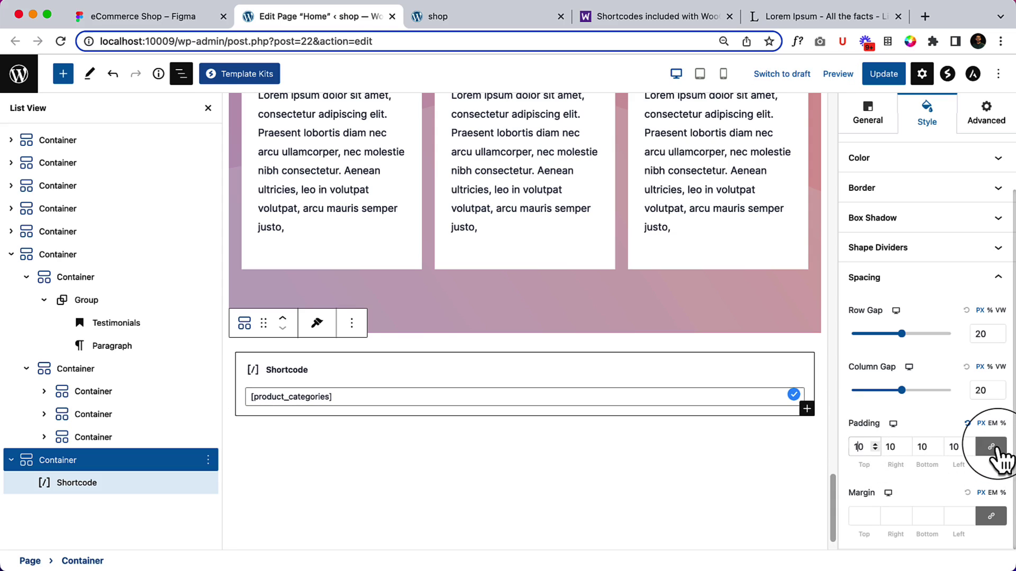
left_click(859, 447)
key("BackSpace")
type("9")
key("Tab")
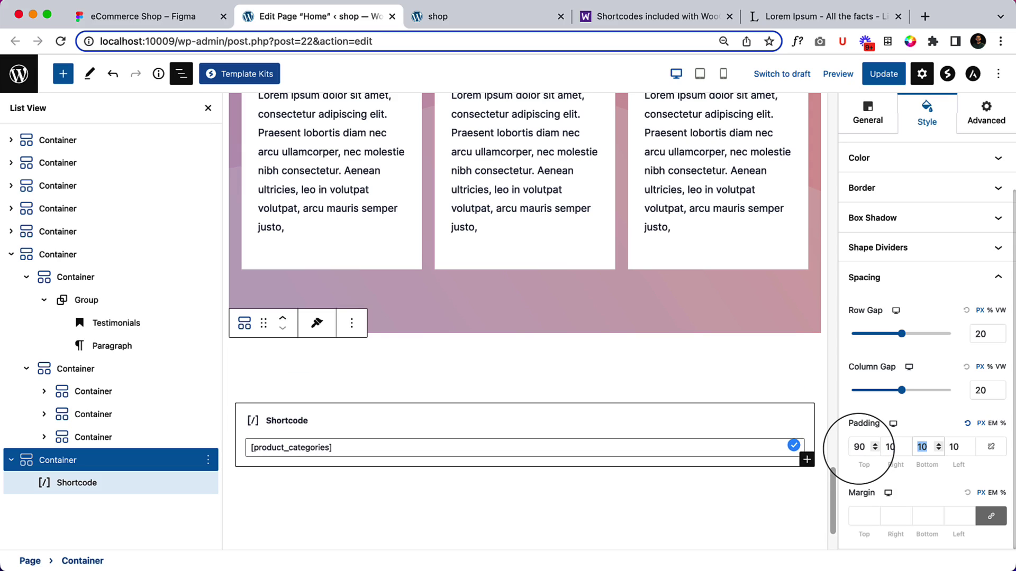
- Set bottom padding to 90, update the page, and reload the live homepage to preview
type("90")
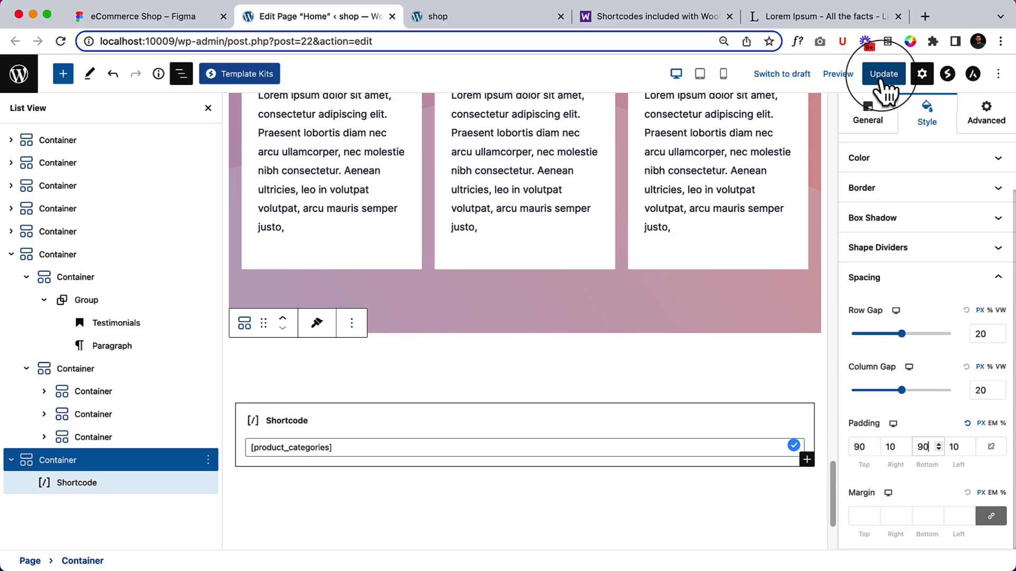
left_click(883, 74)
left_click(501, 15)
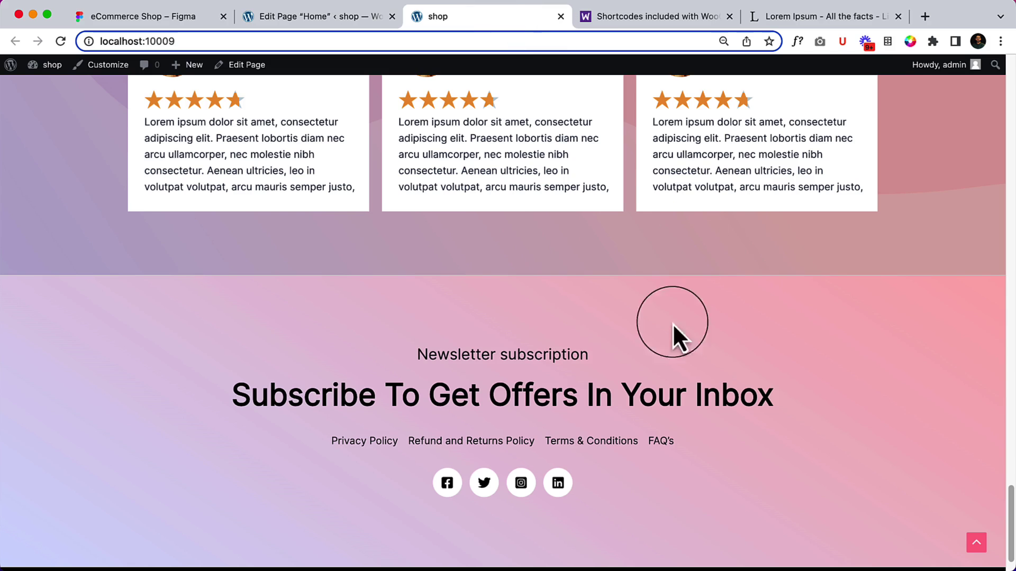
right_click(538, 300)
left_click(608, 338)
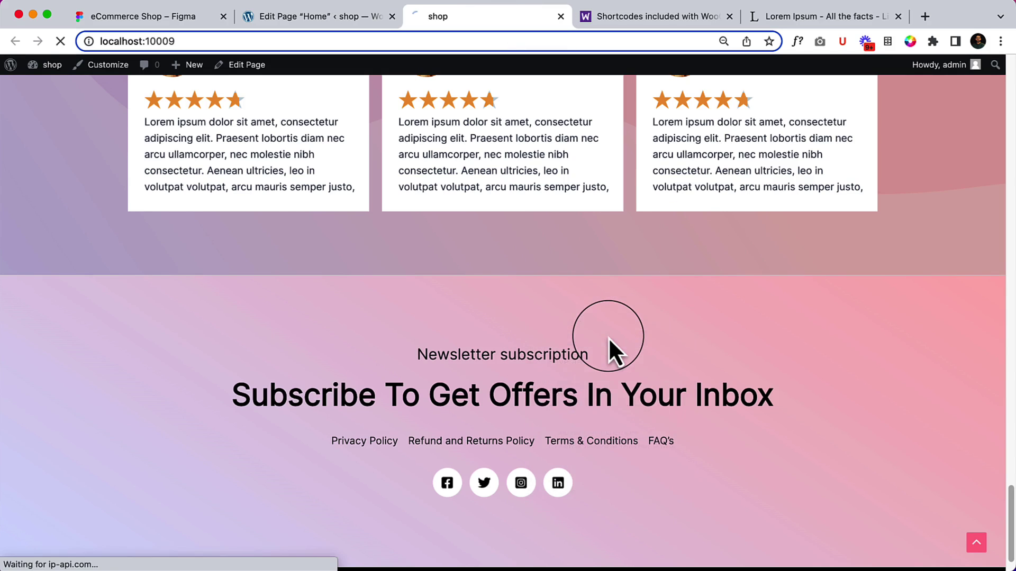
scroll(609, 338, "down", 3)
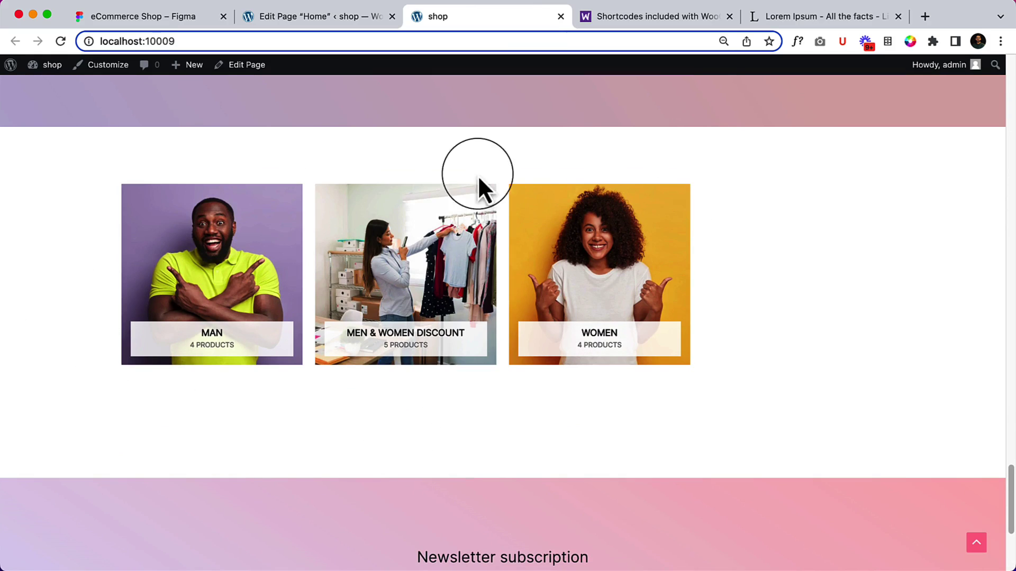
- Look up the columns attribute in the WooCommerce product_categories docs, then return to the editor
left_click(672, 16)
left_click(517, 282)
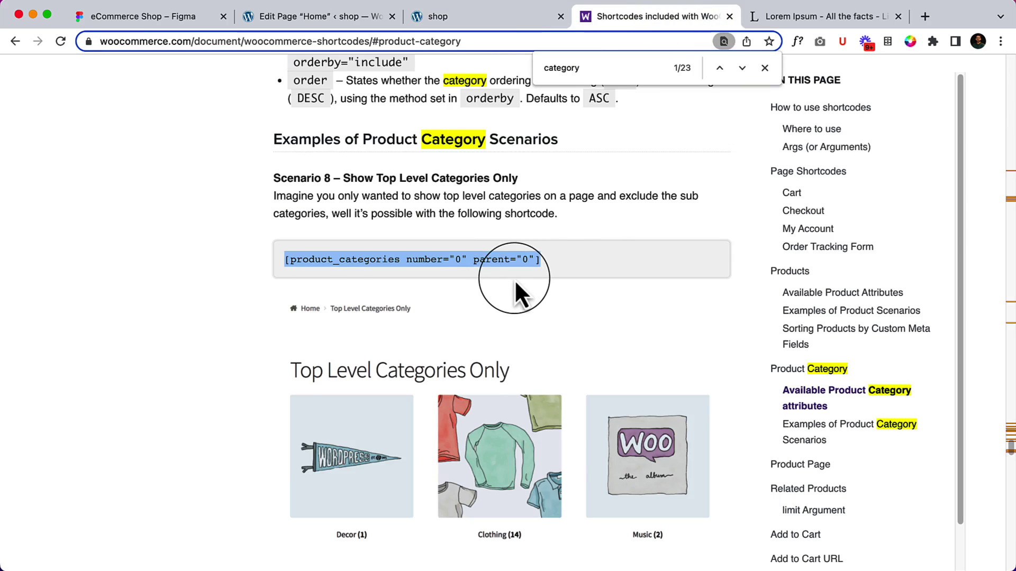
scroll(517, 284, "up", 4)
scroll(466, 249, "up", 1)
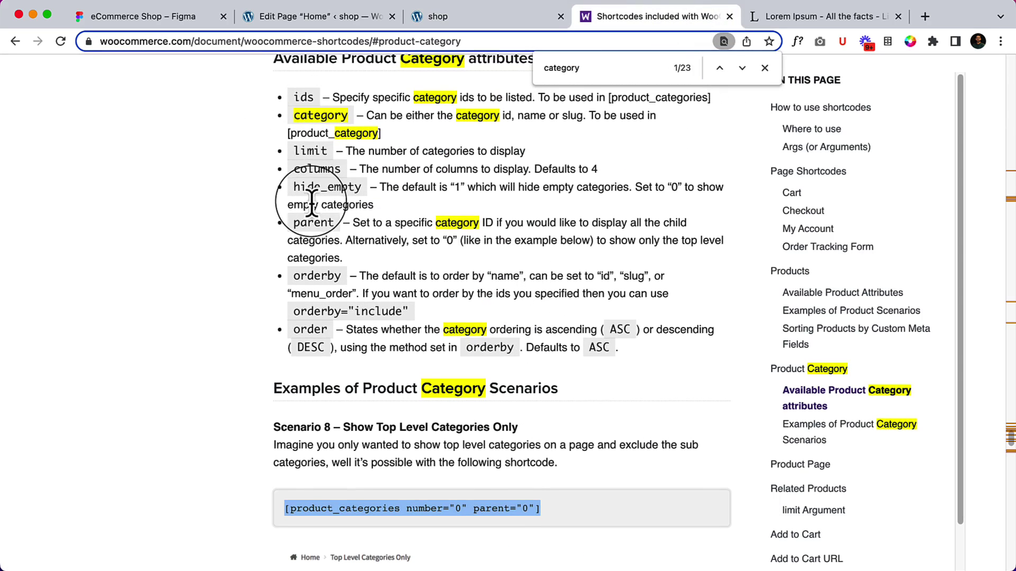
left_click(316, 174)
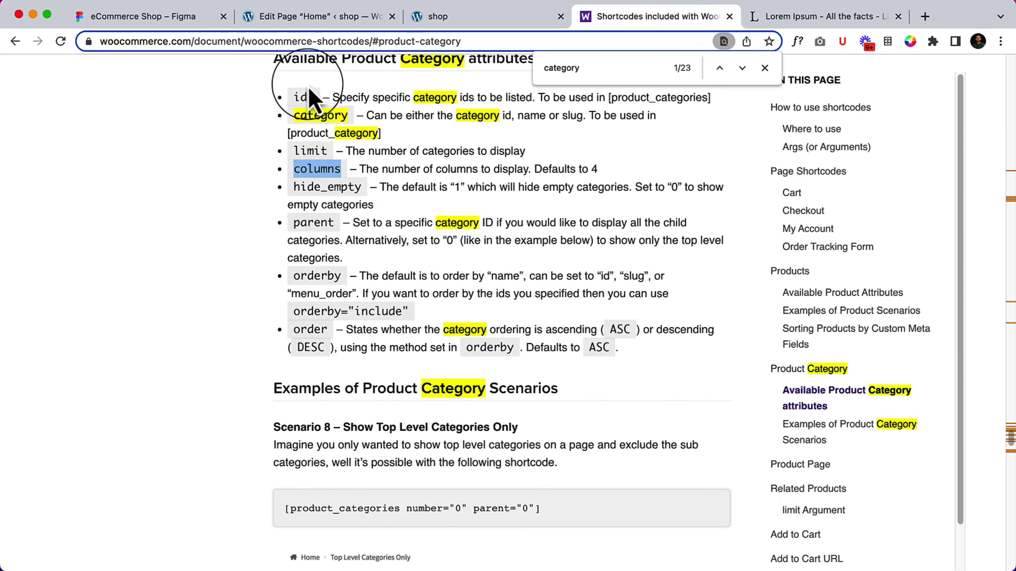
left_click(278, 19)
- Change the shortcode to [product_categories columns="3"] and update the Home page
left_click(386, 447)
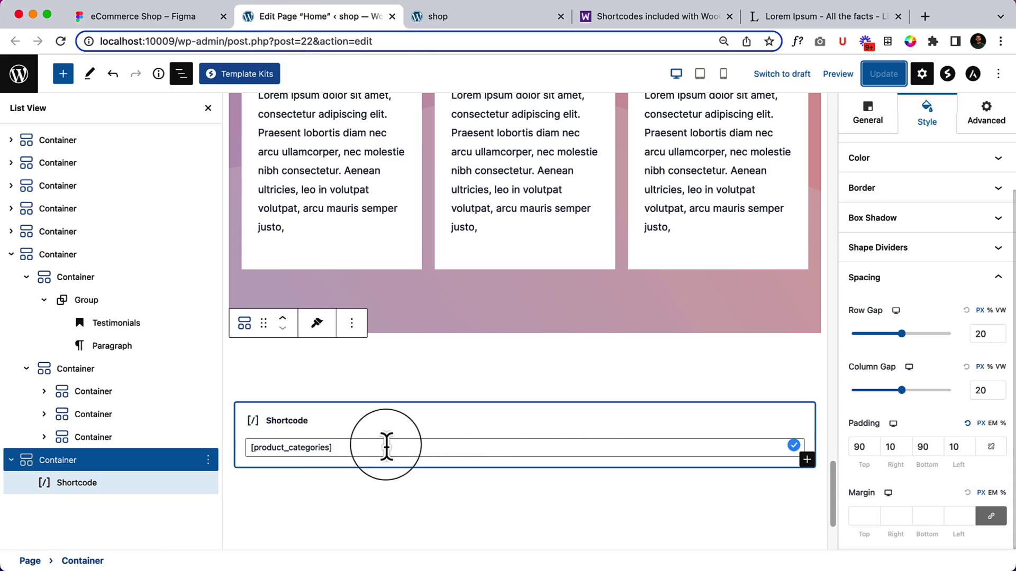
left_click(331, 449)
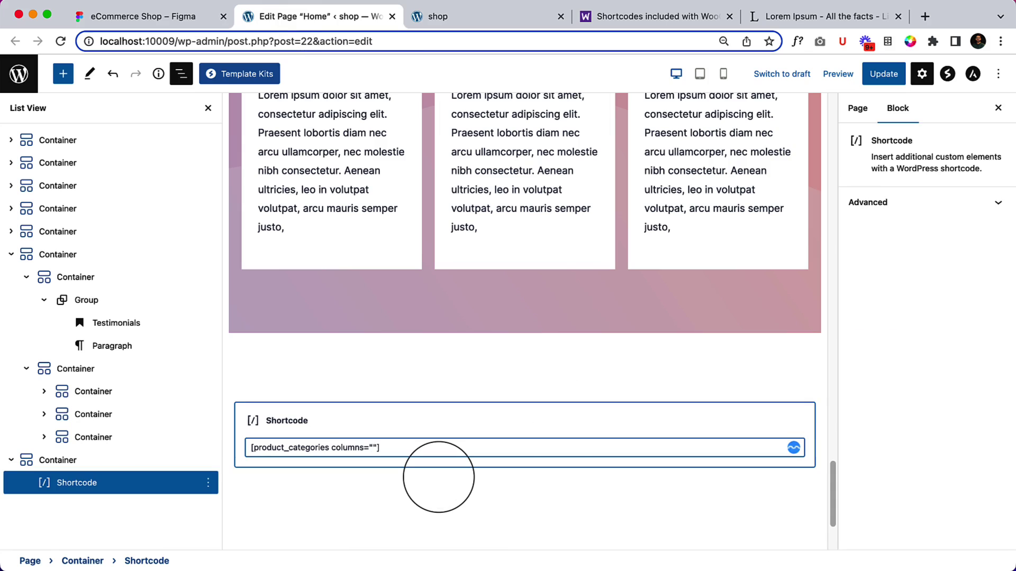
left_click(885, 74)
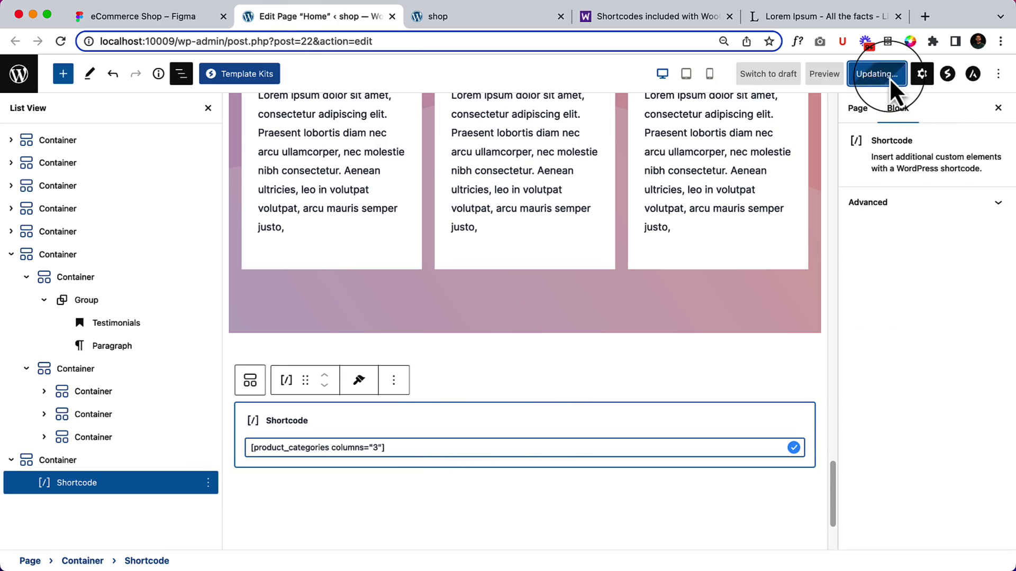
- Reload the live homepage and scroll through to check the category tiles in three columns
left_click(439, 17)
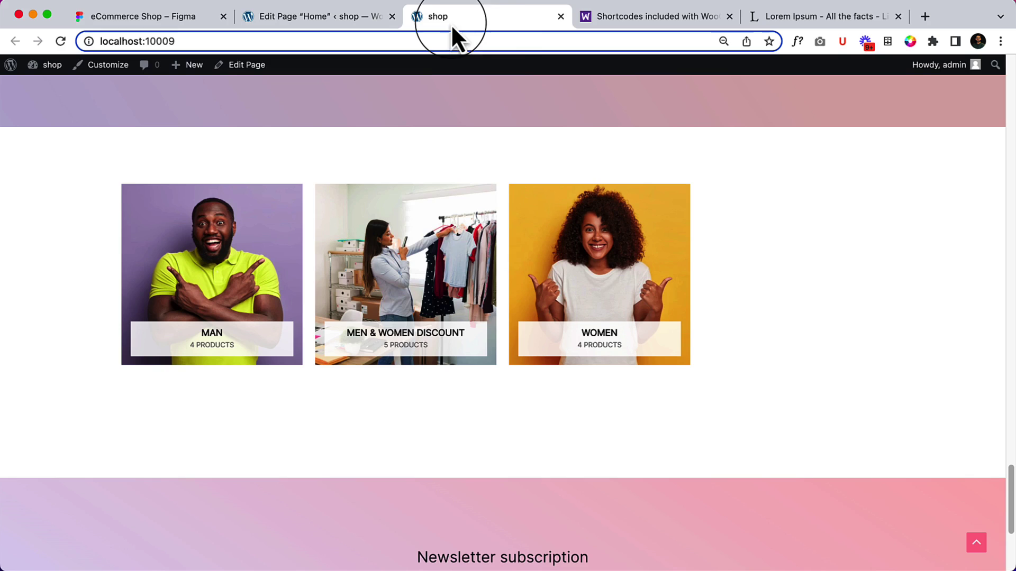
right_click(497, 133)
left_click(536, 170)
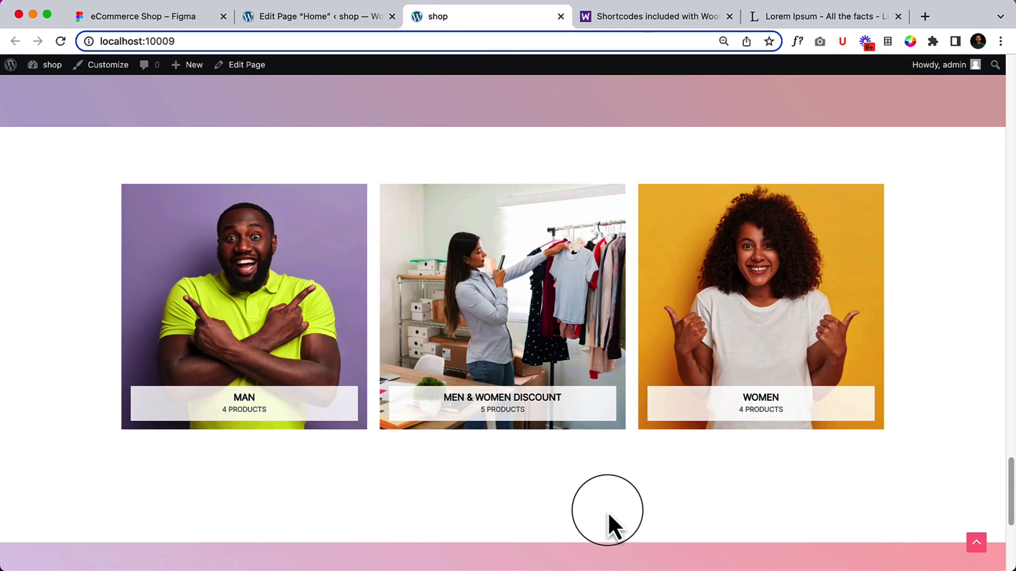
scroll(608, 512, "down", 5)
scroll(608, 515, "down", 2)
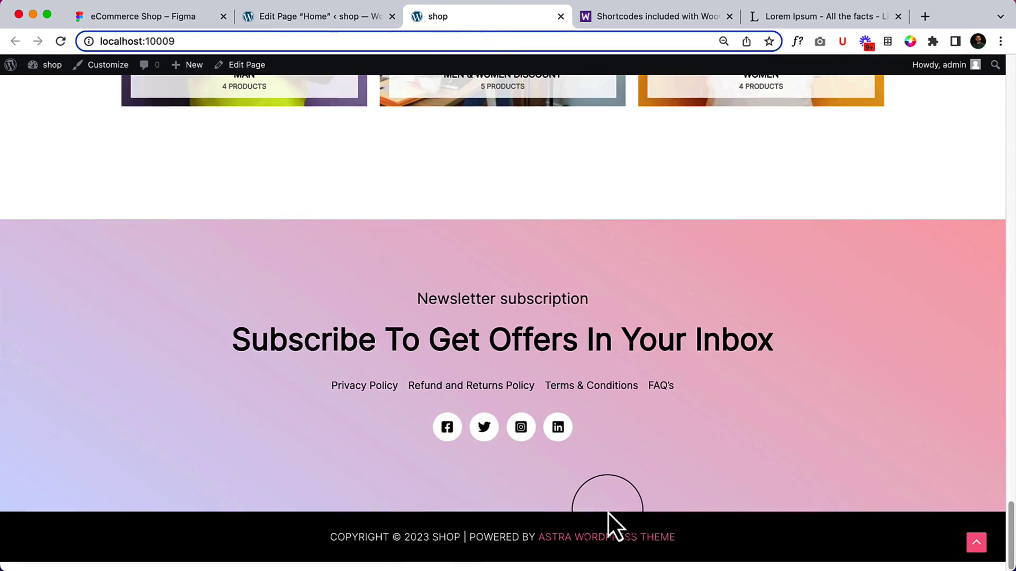
scroll(607, 512, "up", 20)
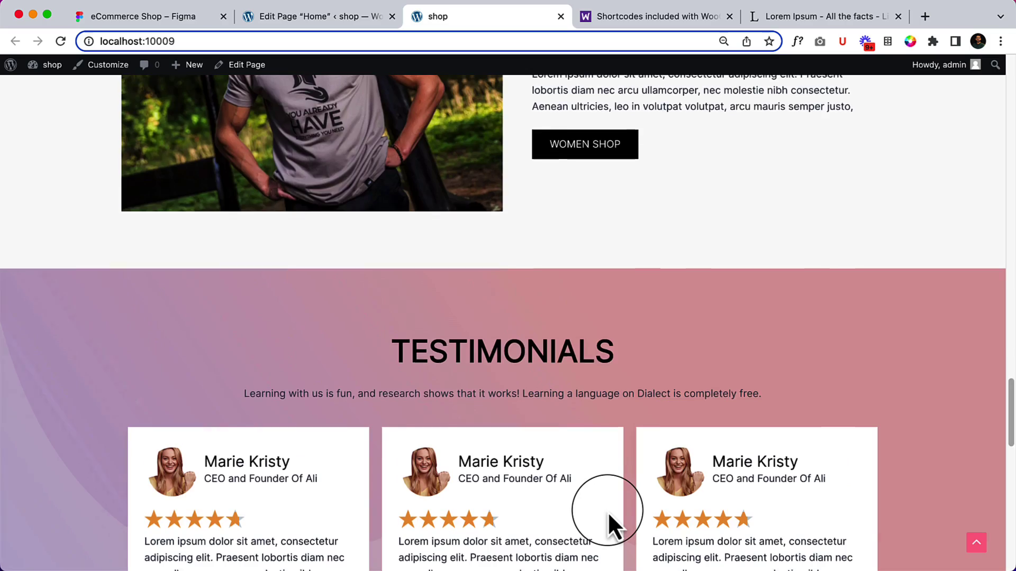
scroll(607, 512, "down", 20)
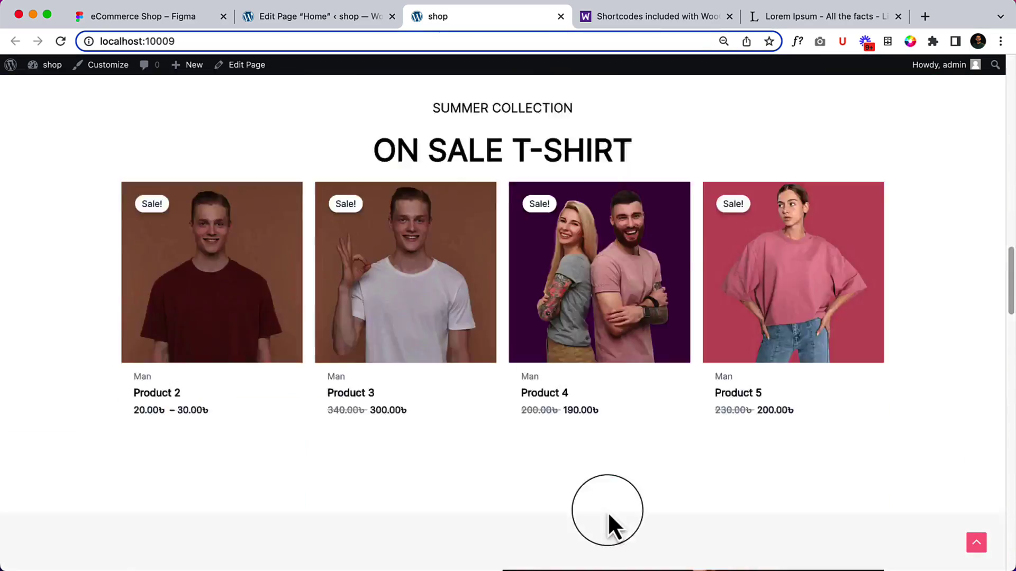
scroll(502, 381, "up", 3)
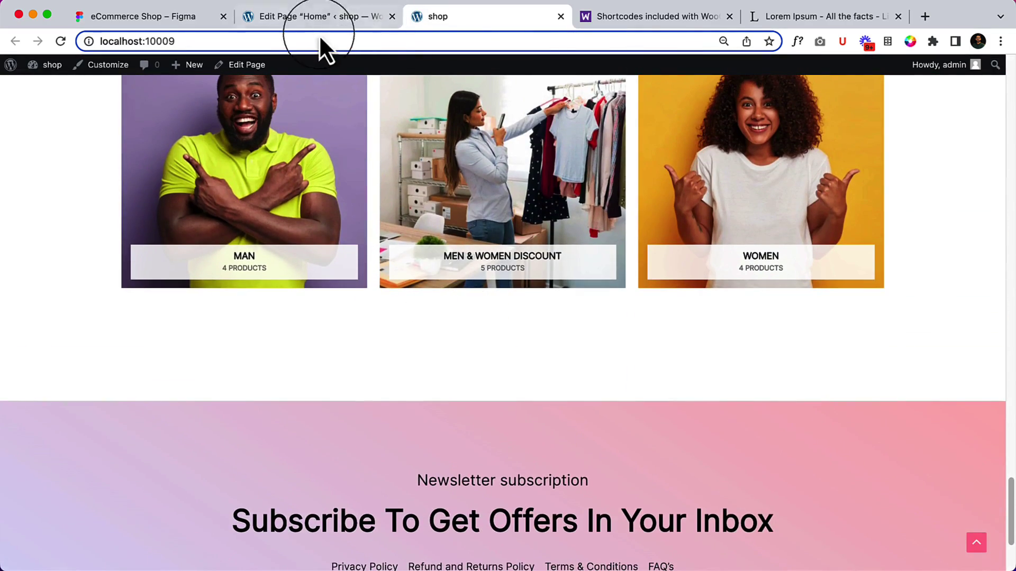
left_click(317, 24)
- Select the shortcode's container, set its bottom padding to 50, and update the page
scroll(535, 263, "up", 1)
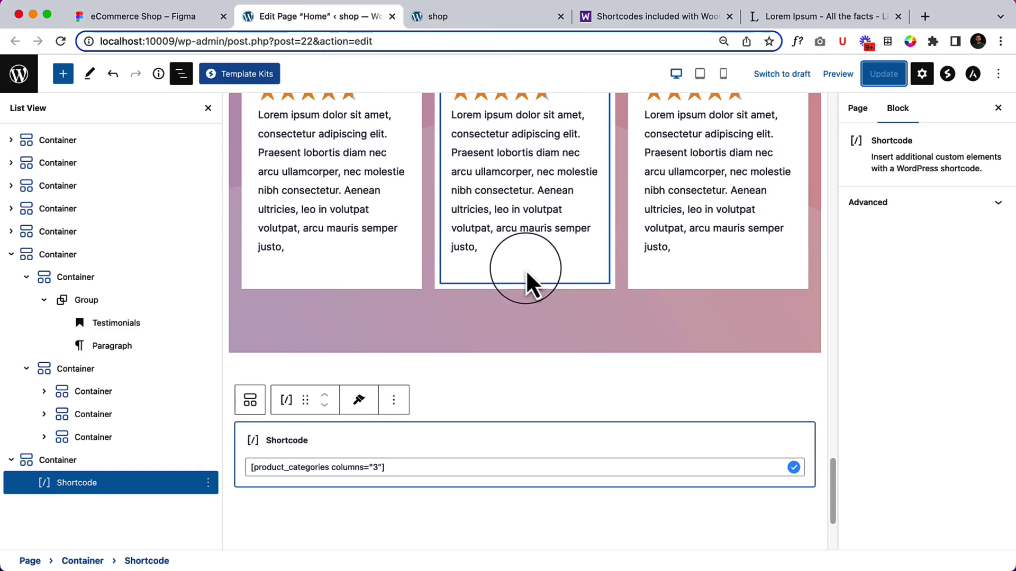
left_click(48, 461)
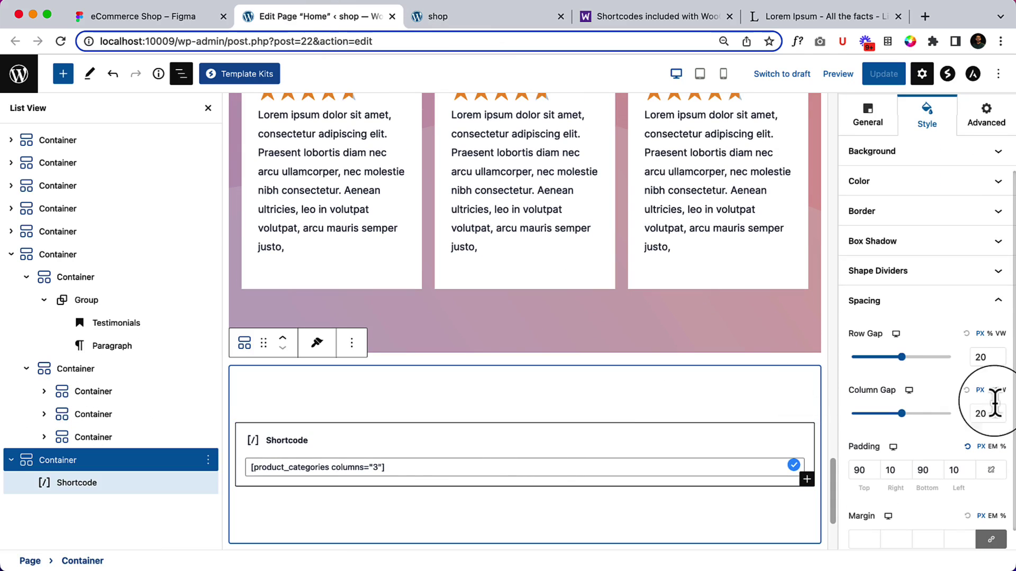
scroll(968, 423, "down", 1)
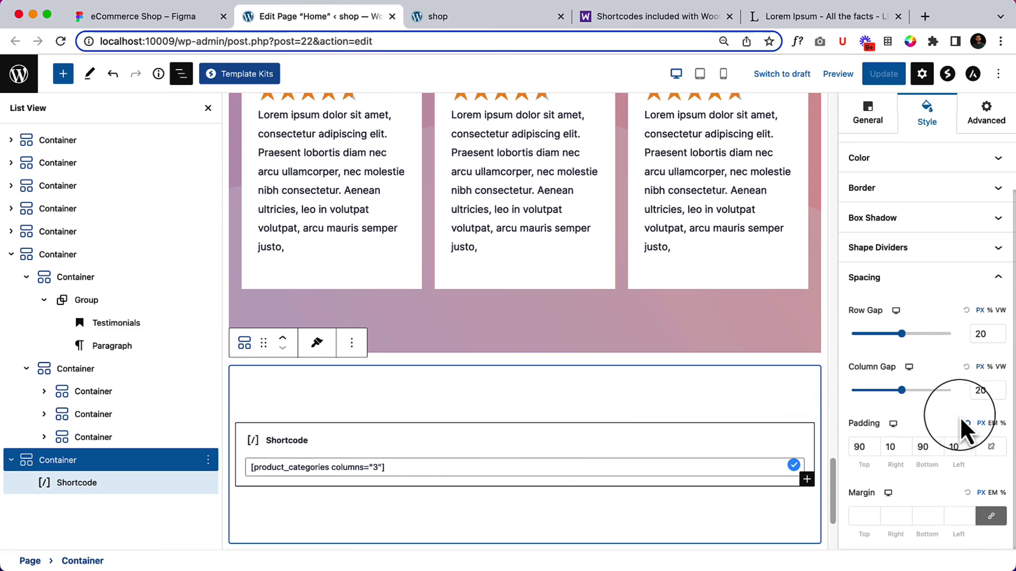
left_click(924, 447)
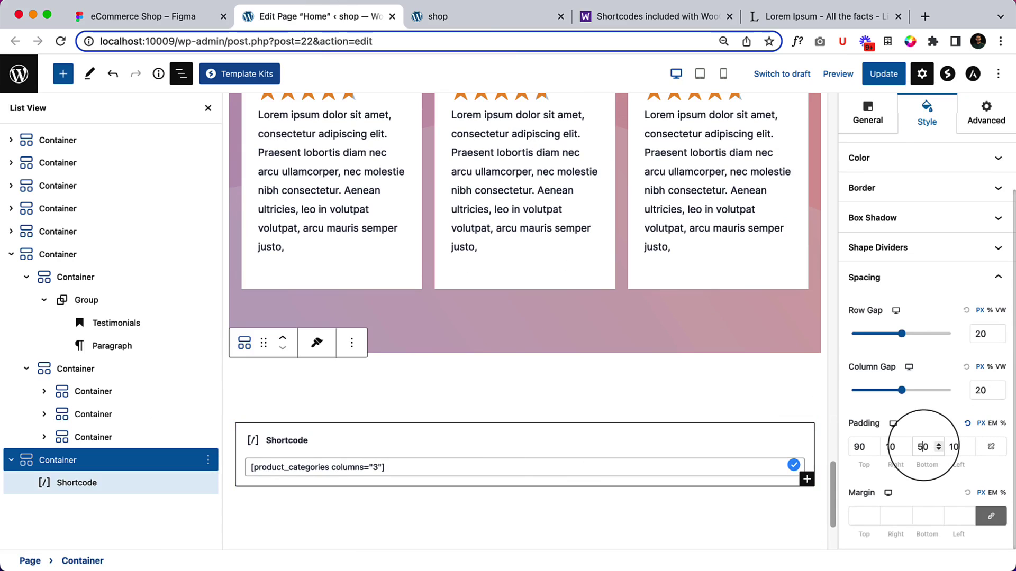
left_click(883, 74)
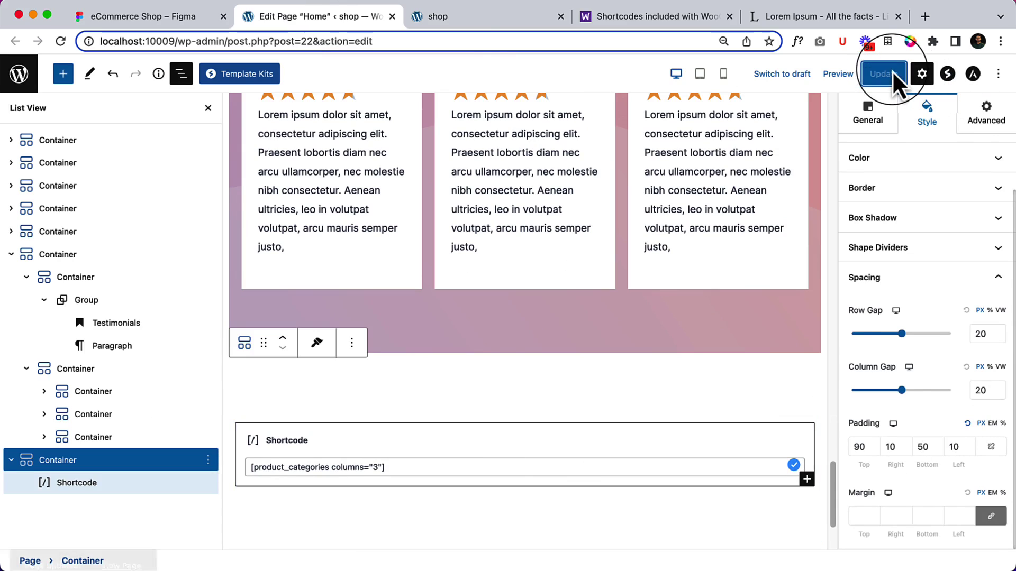
left_click(485, 26)
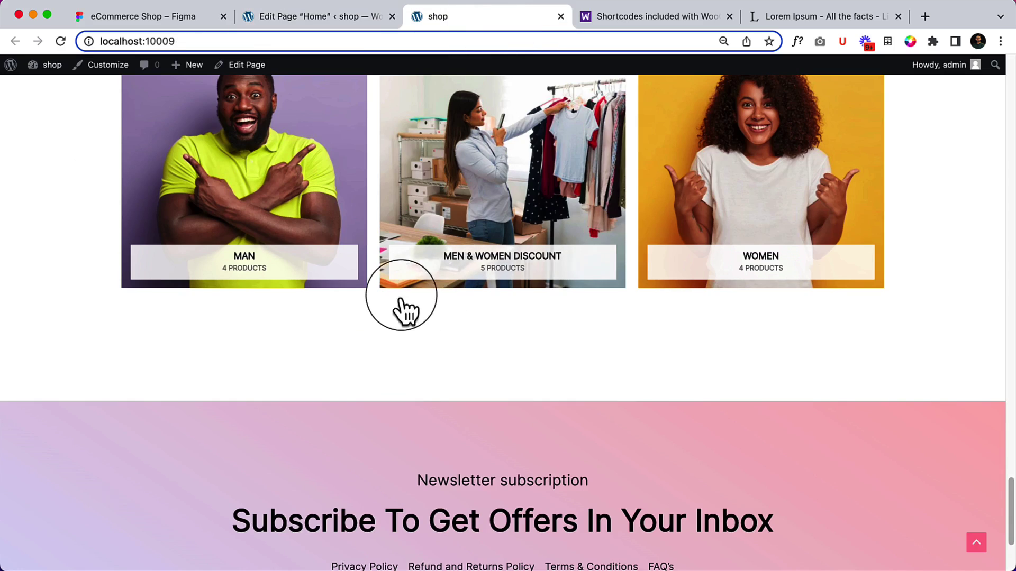
right_click(311, 304)
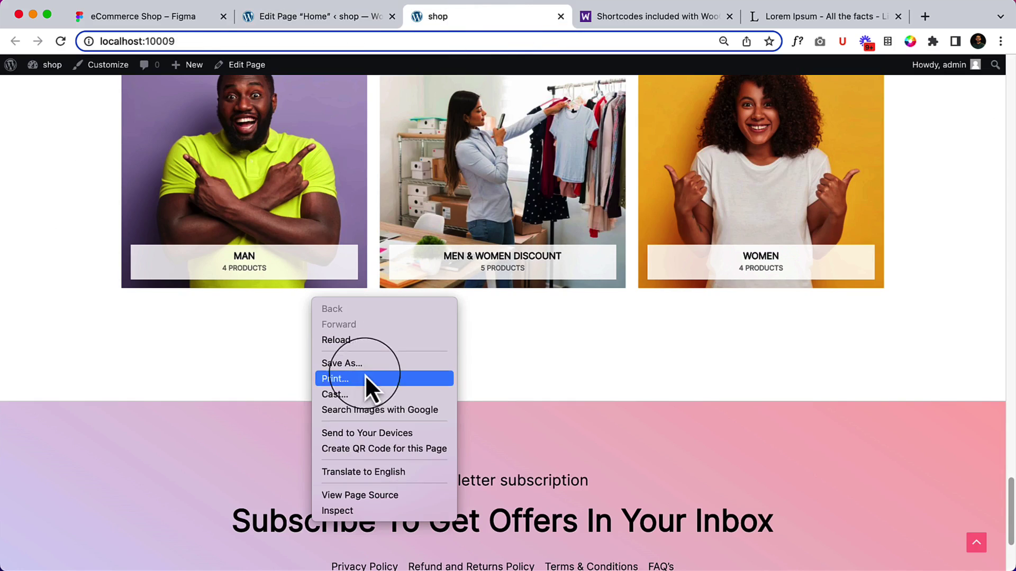
left_click(339, 509)
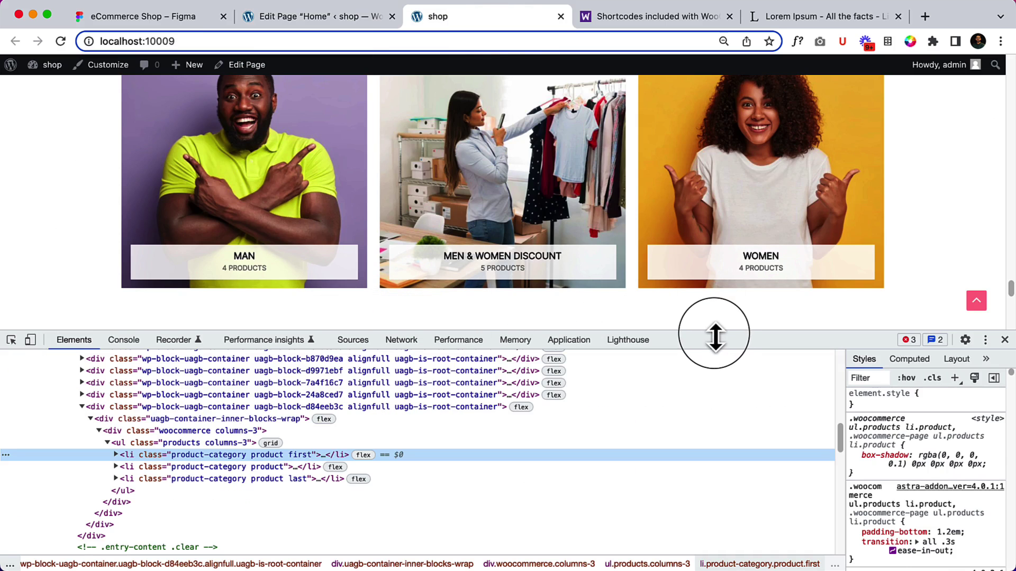
left_click_drag(715, 337, 714, 389)
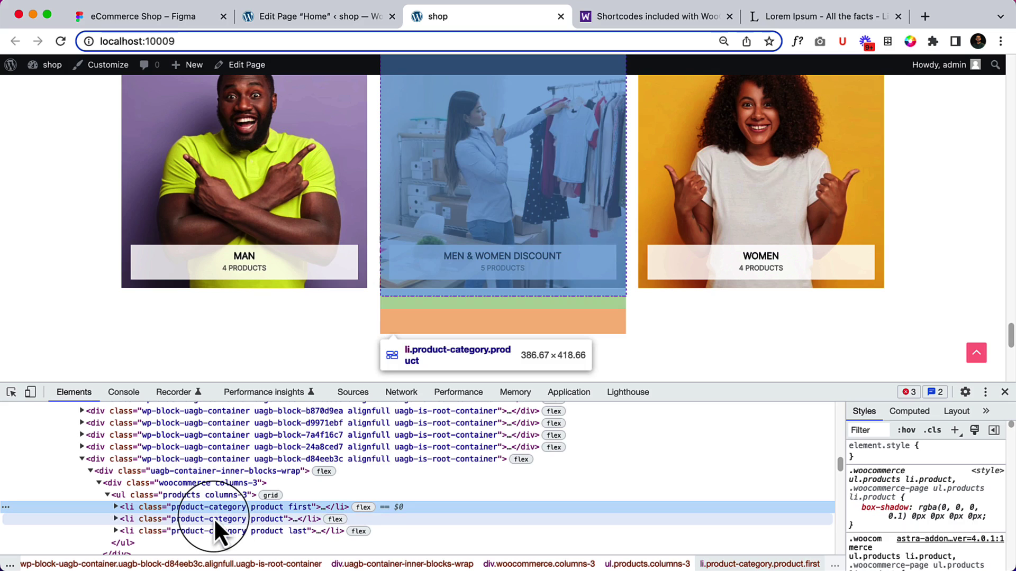
left_click(214, 519)
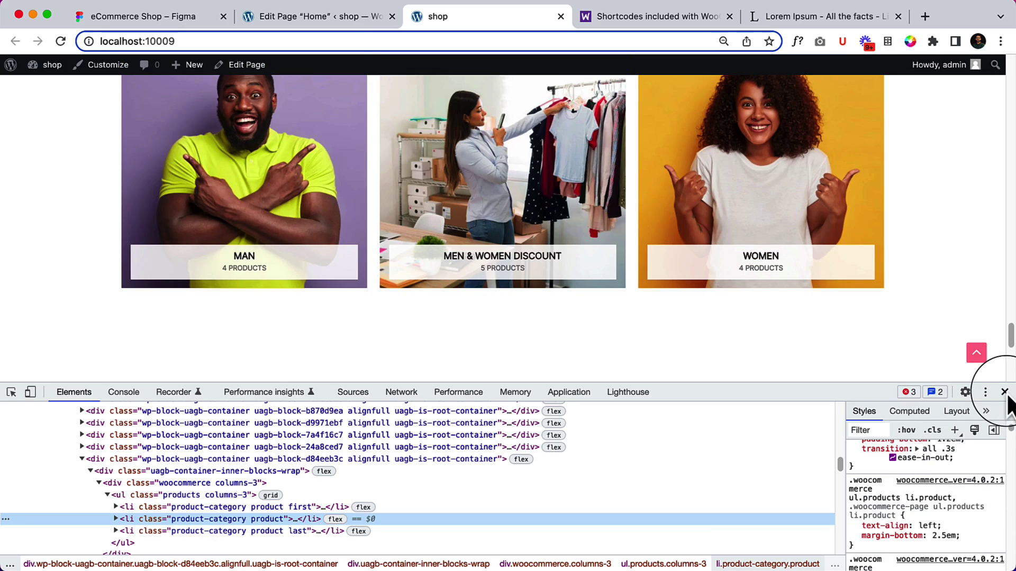
left_click(1005, 392)
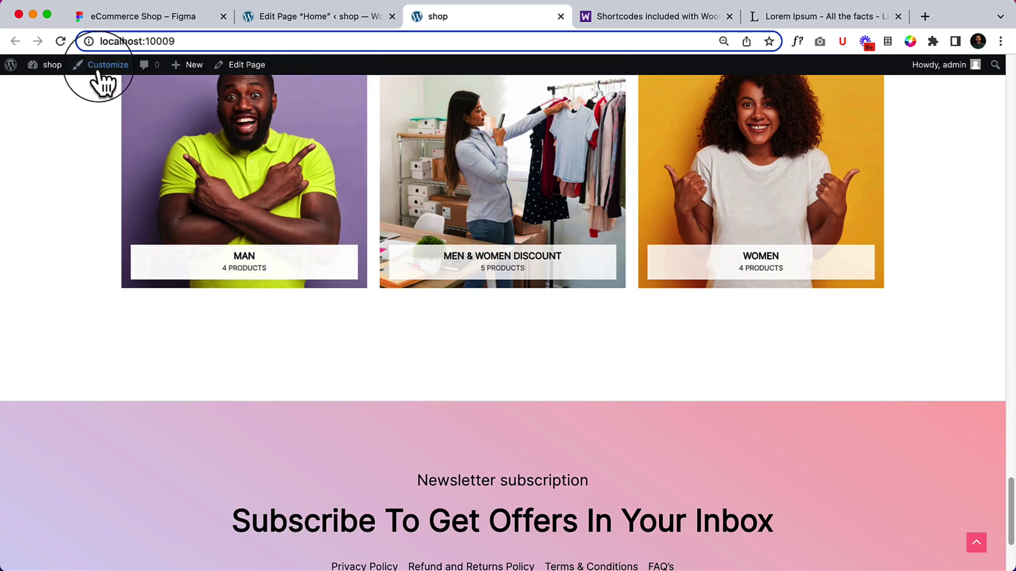
- Try a smaller bottom padding on the tiles container, update, and reload the storefront to compare
left_click(61, 41)
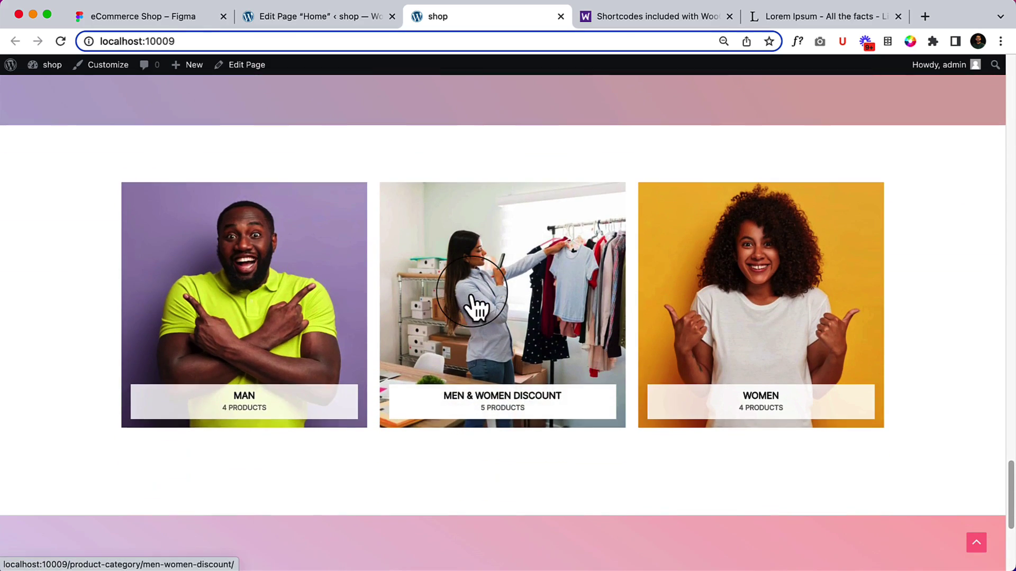
left_click(268, 17)
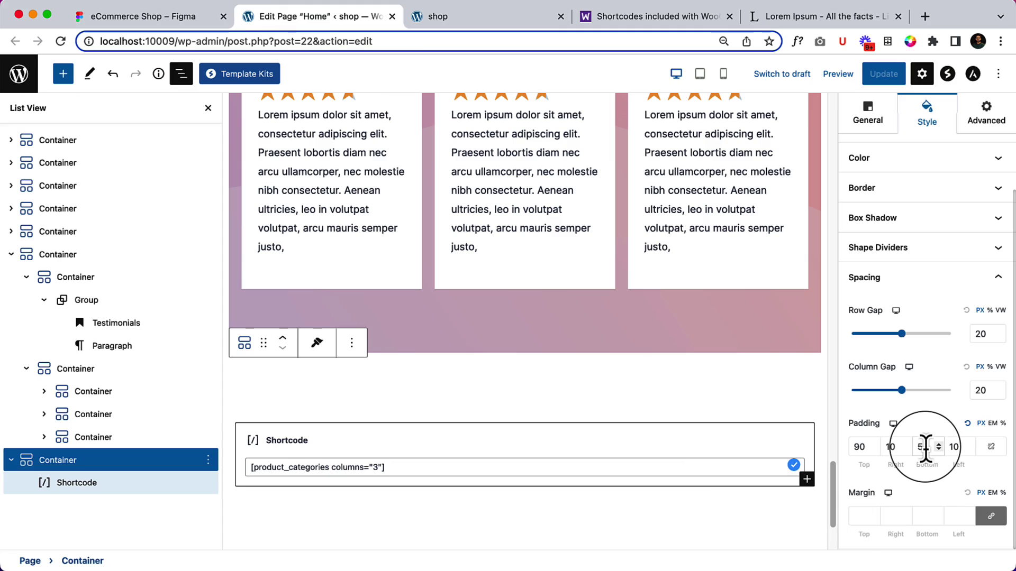
key("BackSpace")
type("3")
left_click(884, 73)
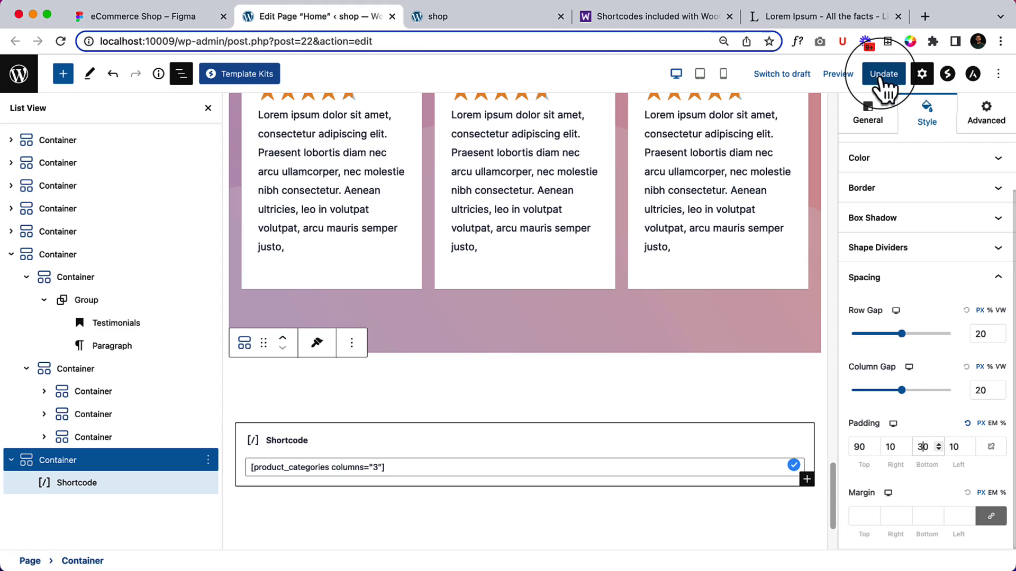
left_click(519, 20)
key("super+r")
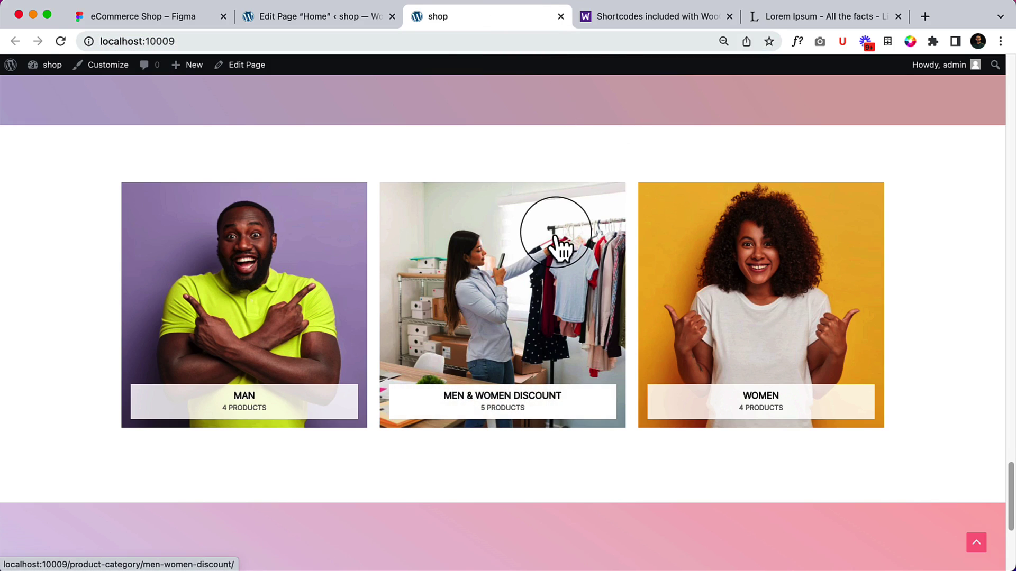
- Set the container's bottom padding to 20, update the page, and reload the storefront
left_click(335, 19)
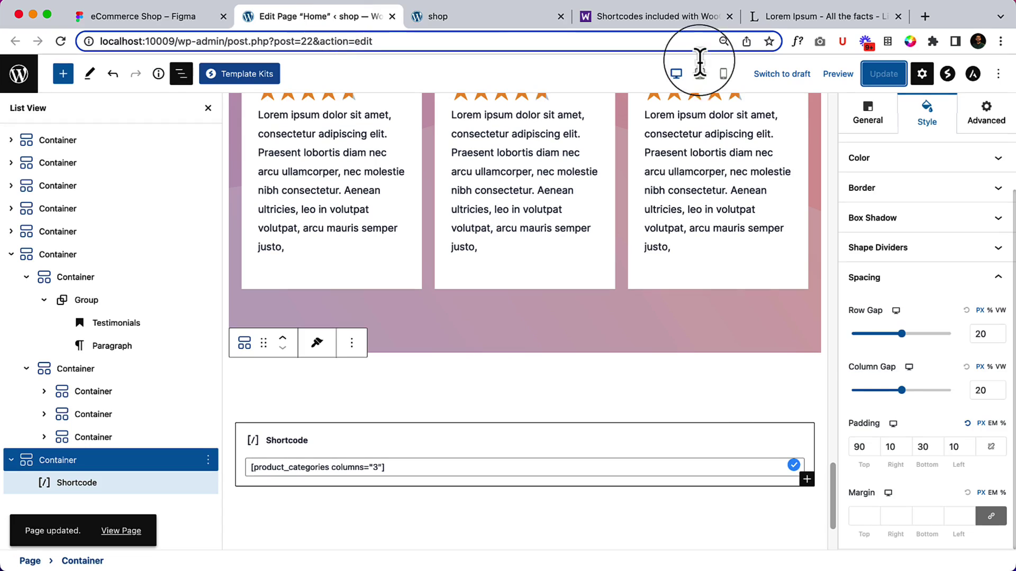
double_click(923, 447)
type("20")
left_click(884, 74)
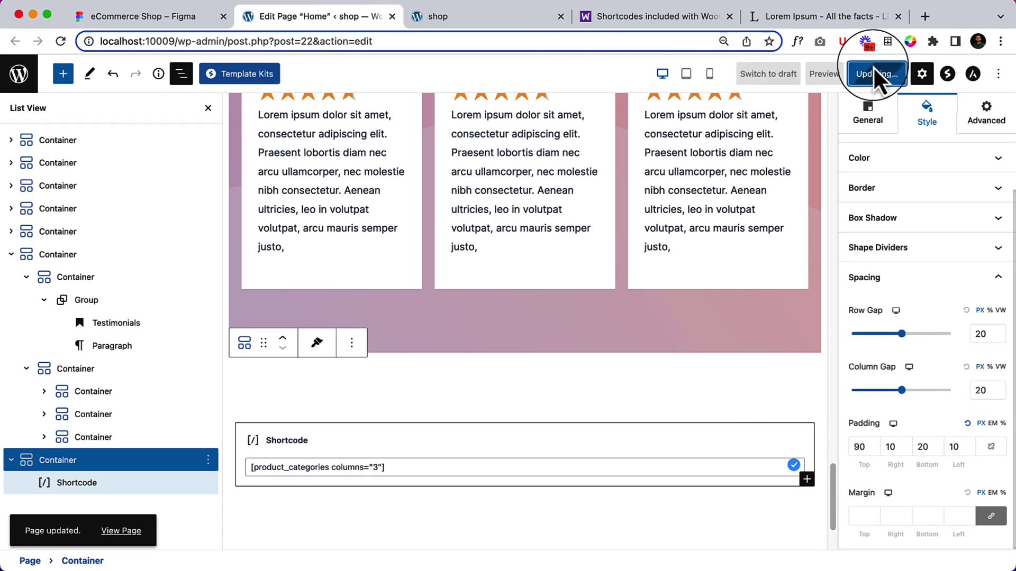
left_click(526, 23)
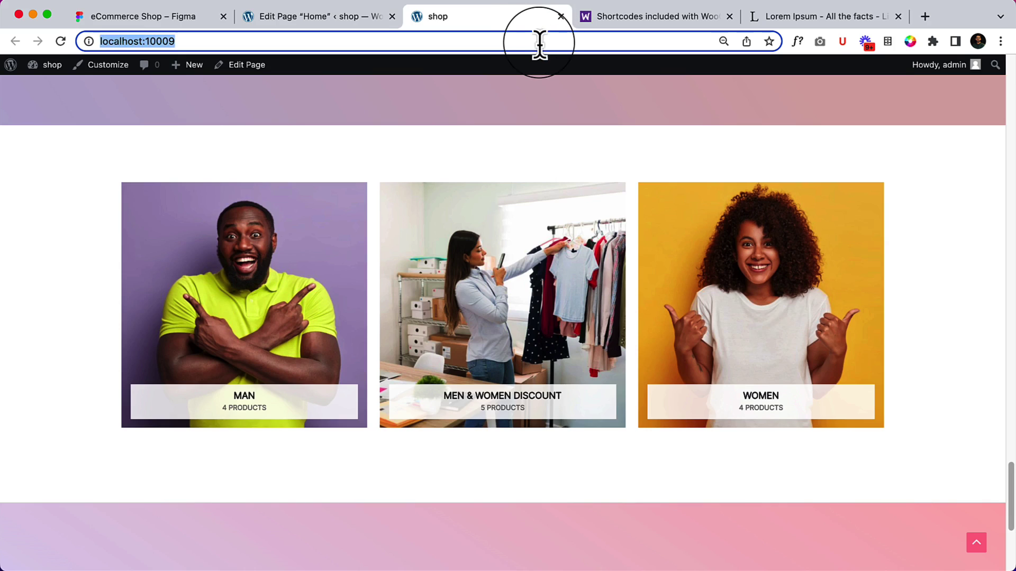
key("Return")
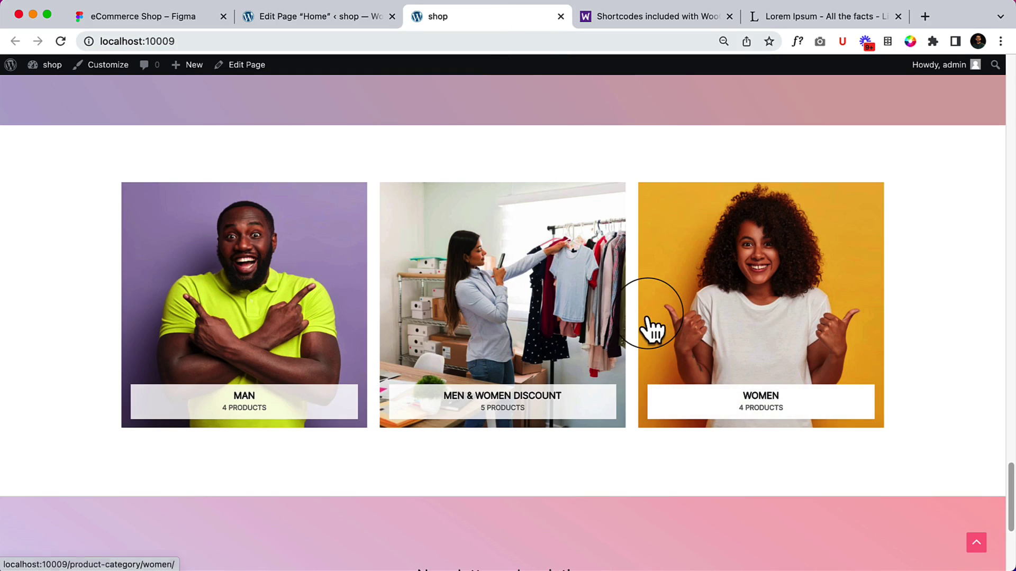
- Change the container's top padding to 110, update, and reload the storefront to check spacing
left_click(354, 20)
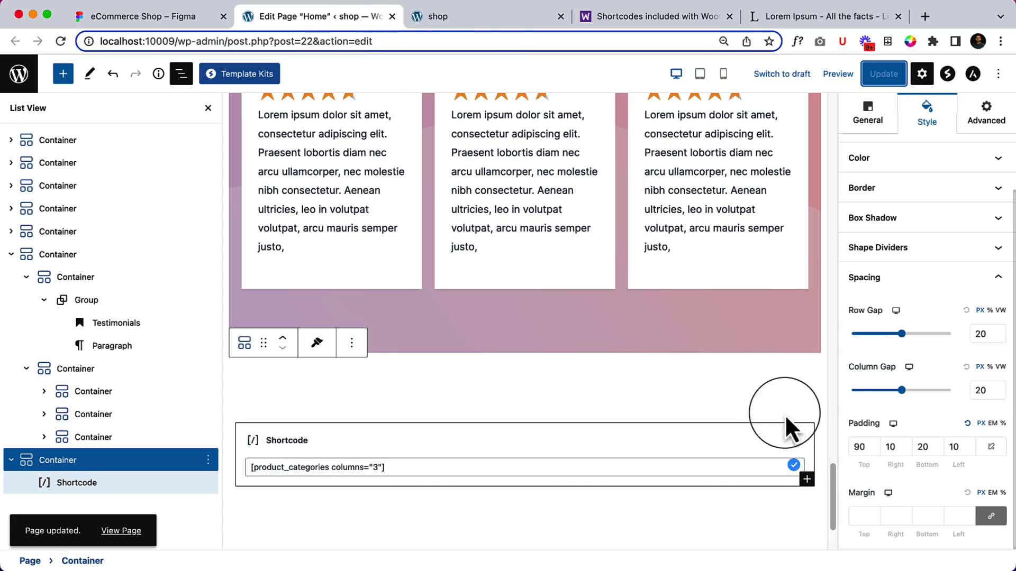
left_click(858, 447)
type("1")
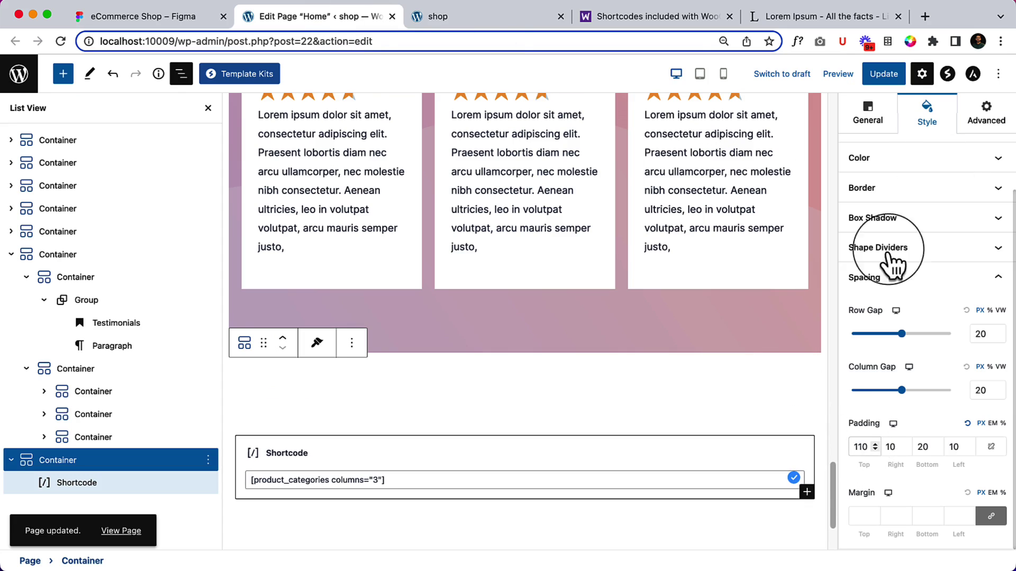
left_click(494, 18)
left_click(485, 39)
key("Return")
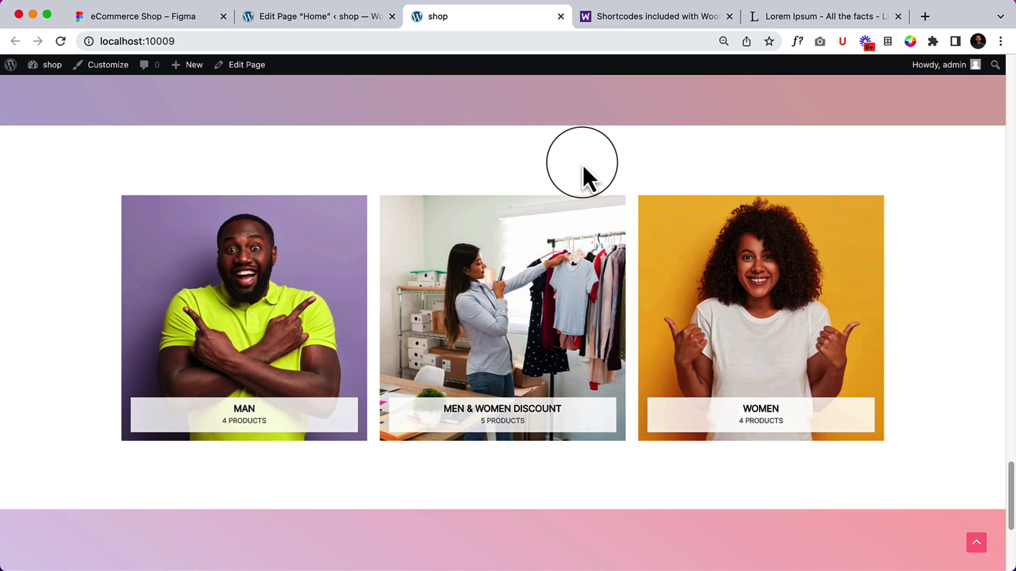
- Open the MAN tile's category page, then go back to the homepage tiles
scroll(431, 225, "down", 2)
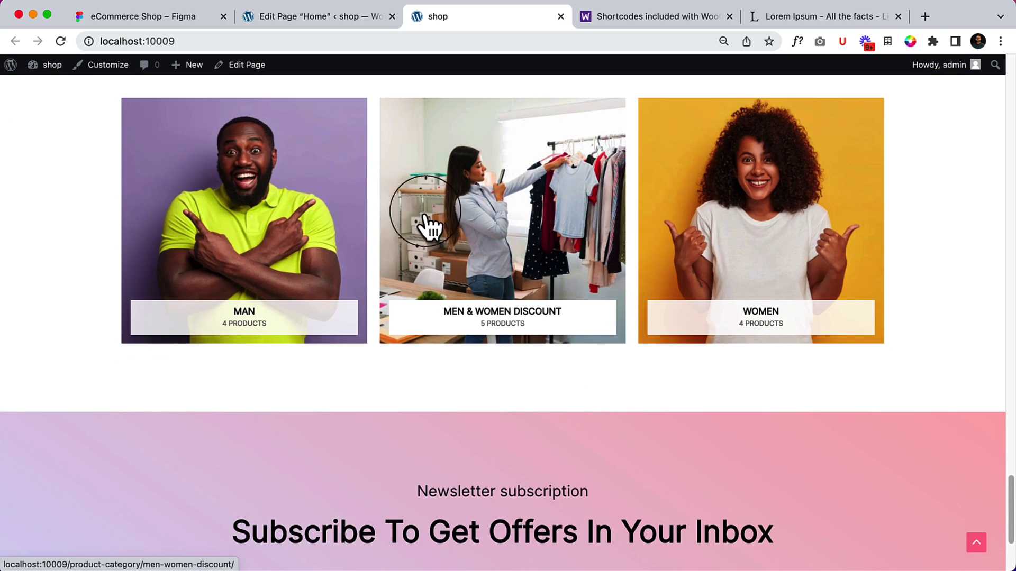
left_click(285, 233)
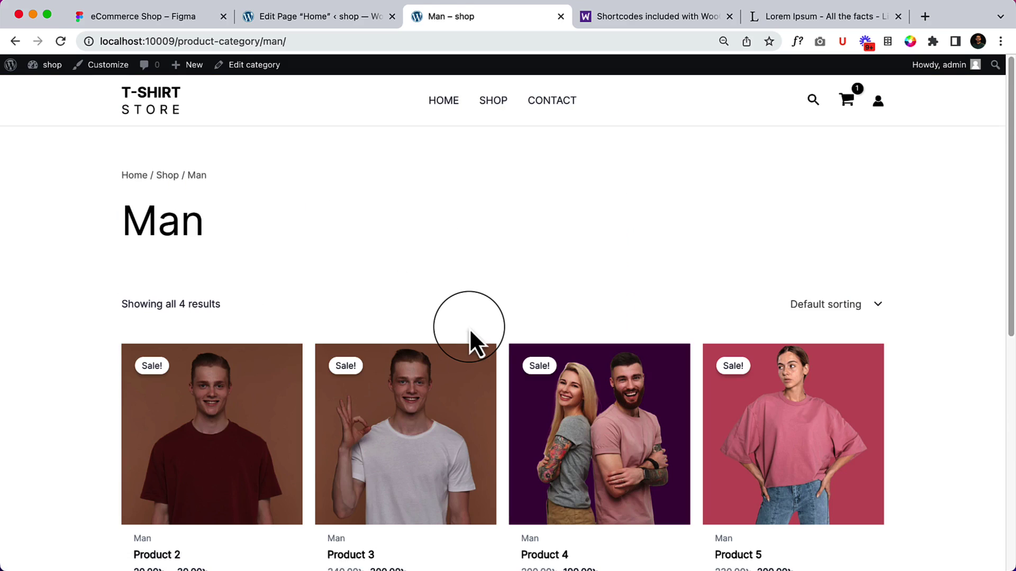
scroll(468, 328, "down", 10)
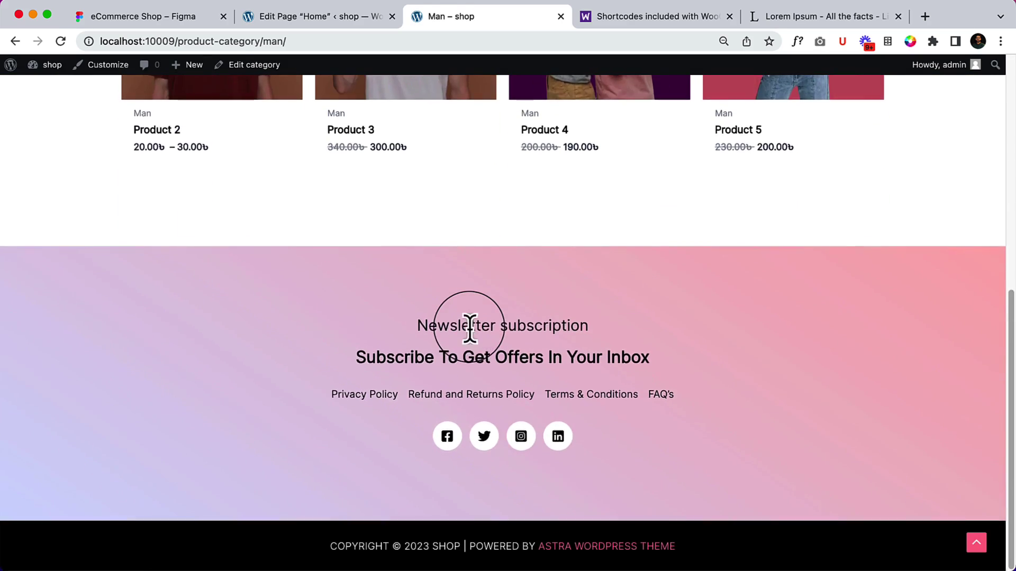
scroll(469, 328, "up", 10)
left_click(15, 42)
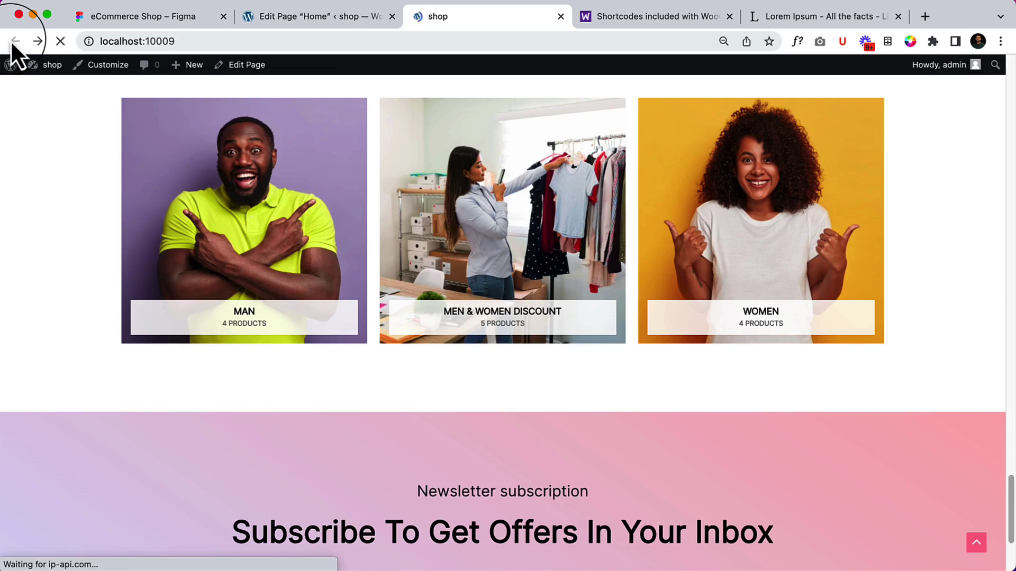
- Open the Men & Women Discount tile and review its 5-product category page
left_click(552, 257)
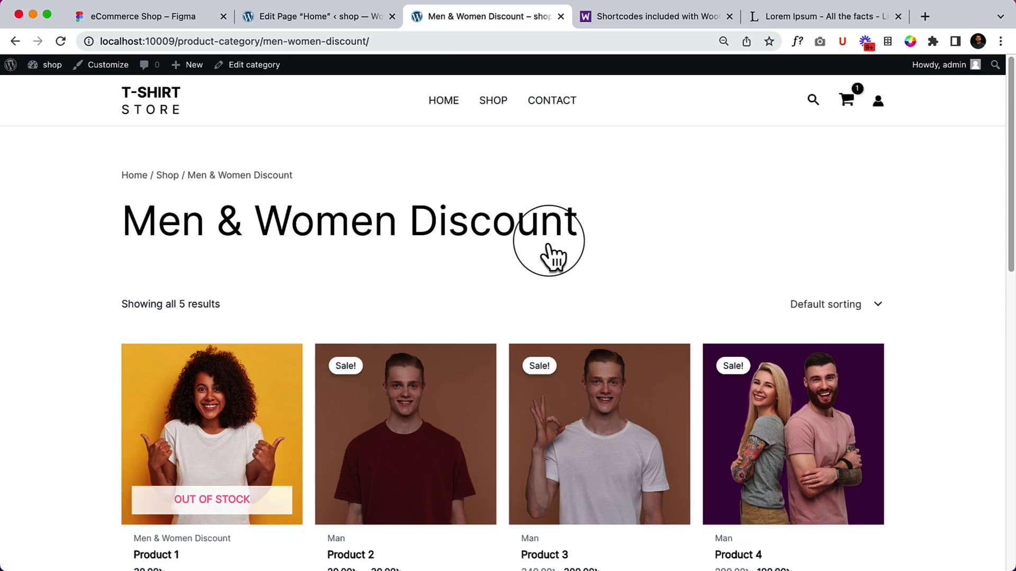
scroll(551, 258, "down", 2)
scroll(552, 257, "down", 10)
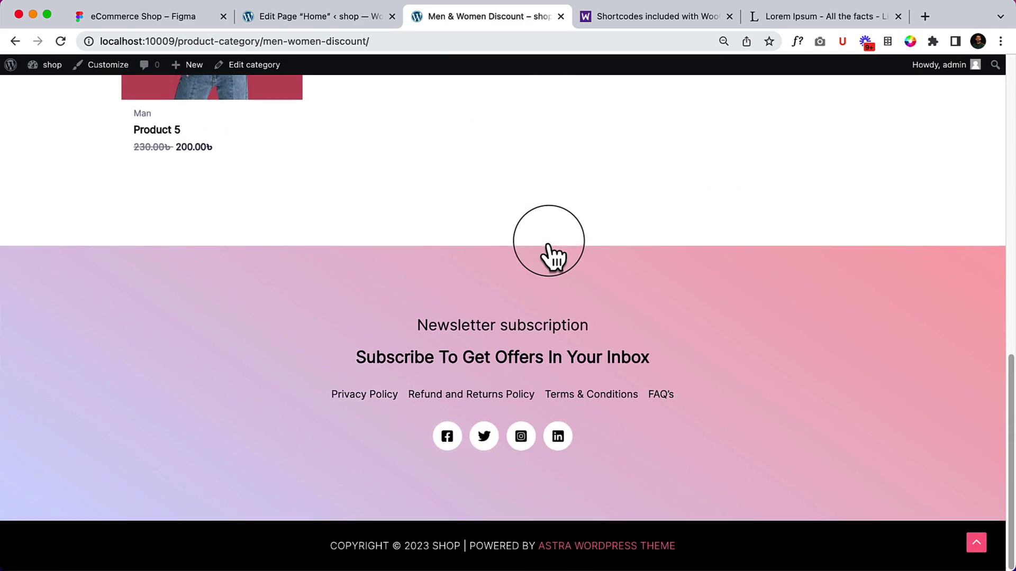
scroll(552, 258, "up", 12)
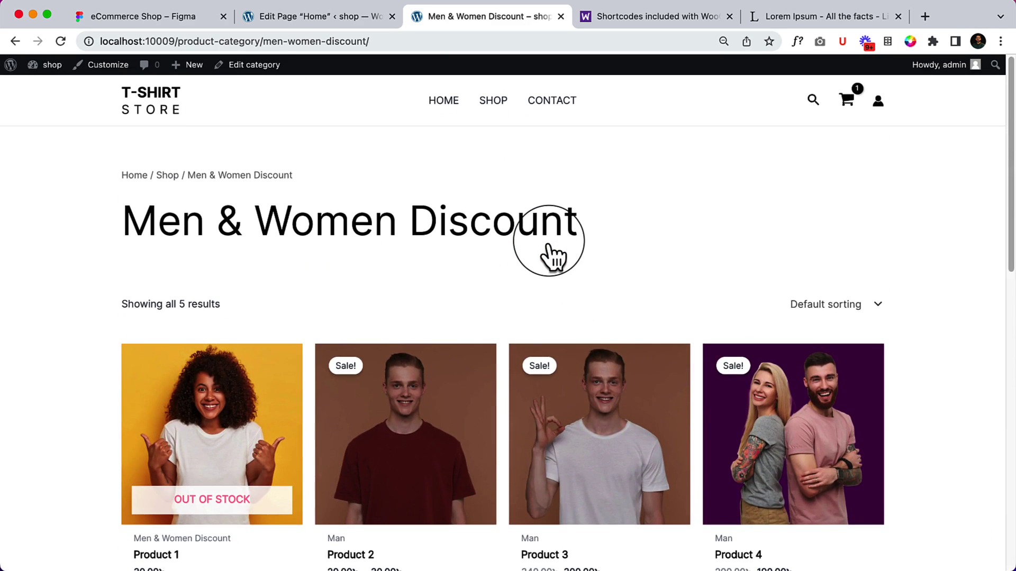
scroll(550, 256, "down", 10)
scroll(550, 256, "up", 8)
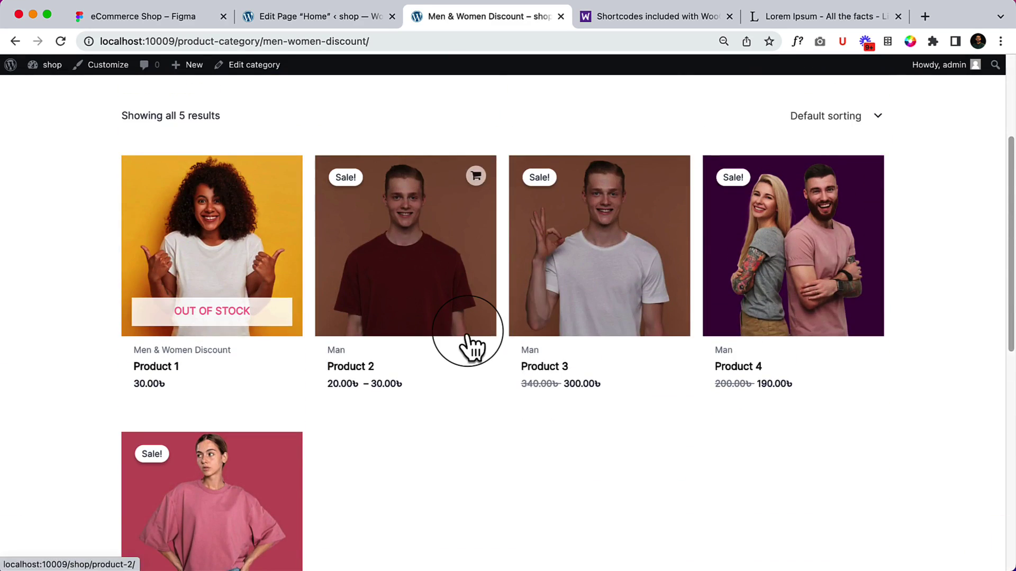
scroll(468, 344, "up", 4)
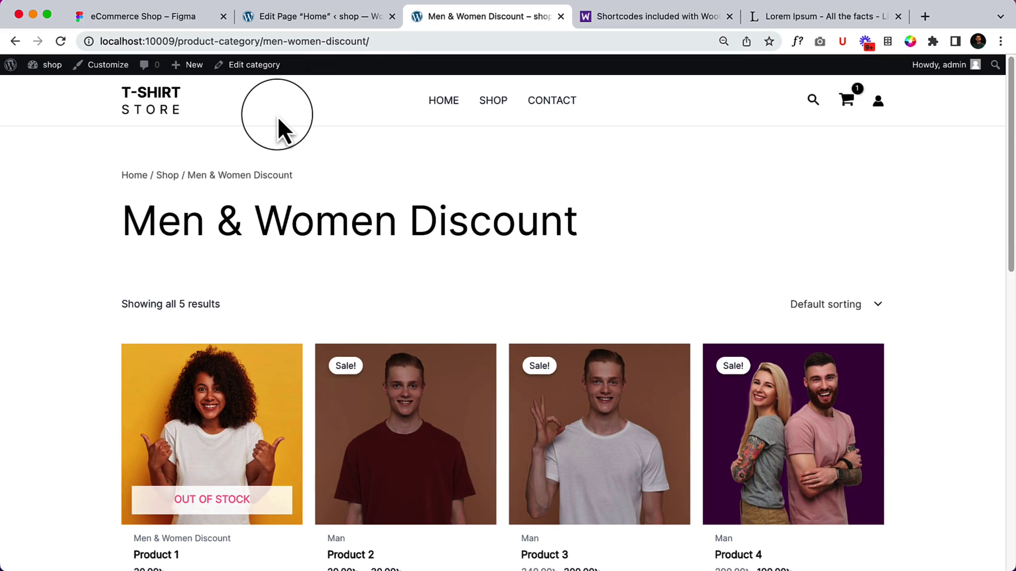
- Return to the T-SHIRT STORE homepage from the category page
left_click(153, 108)
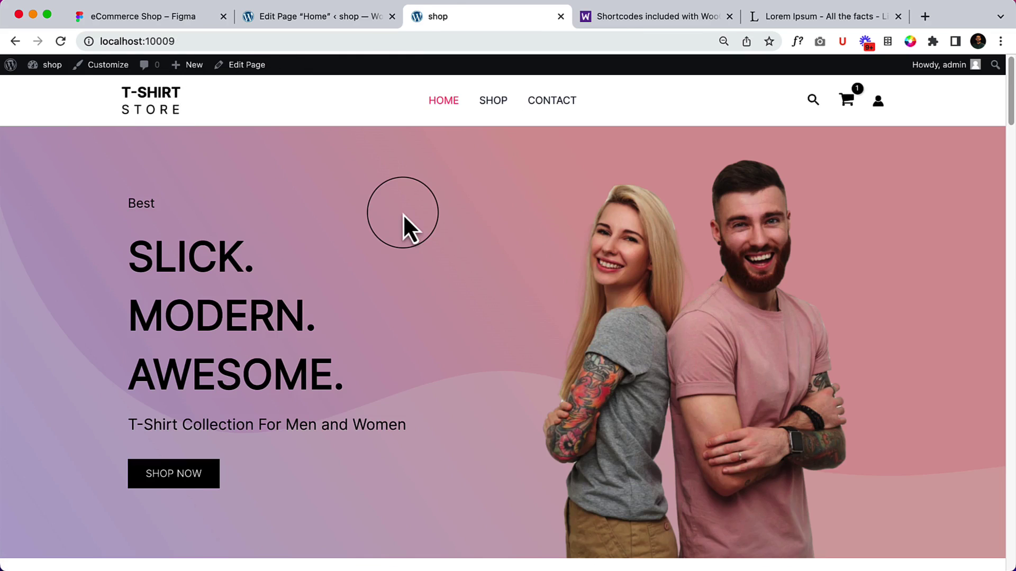
scroll(403, 226, "down", 12)
scroll(404, 227, "up", 12)
scroll(414, 151, "down", 1)
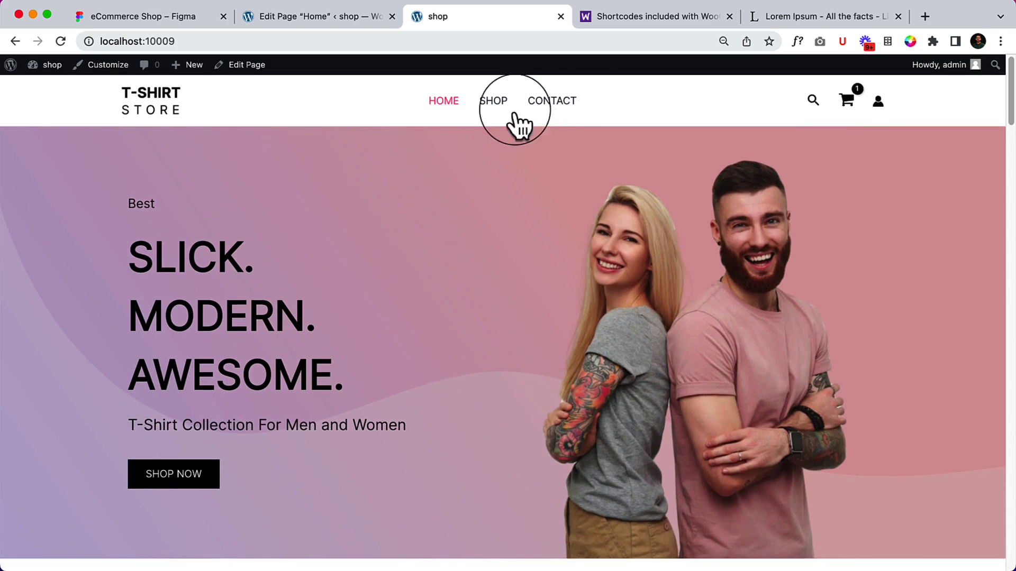
- Switch between the Home page editor and the live storefront tabs
left_click(269, 17)
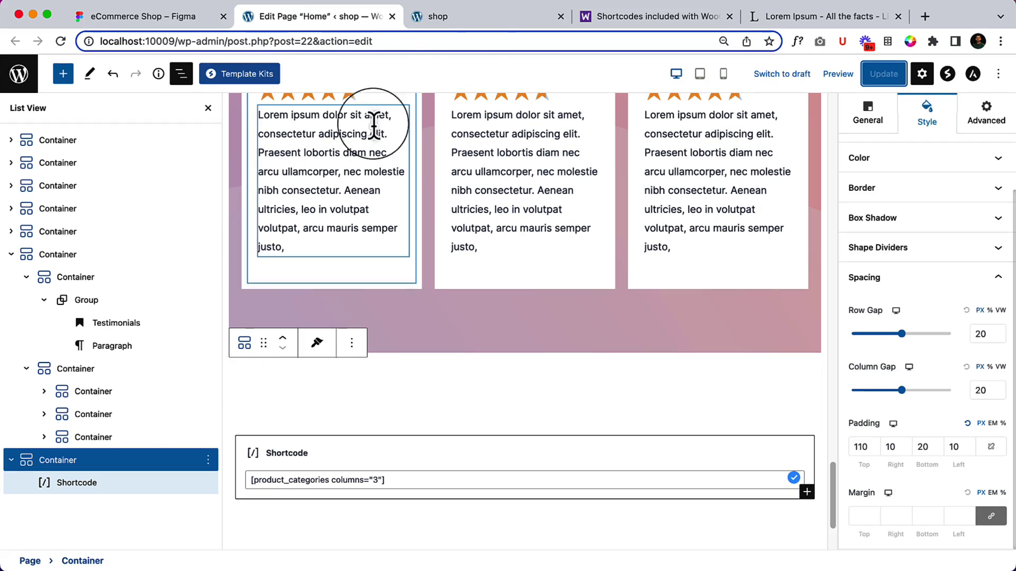
left_click(463, 24)
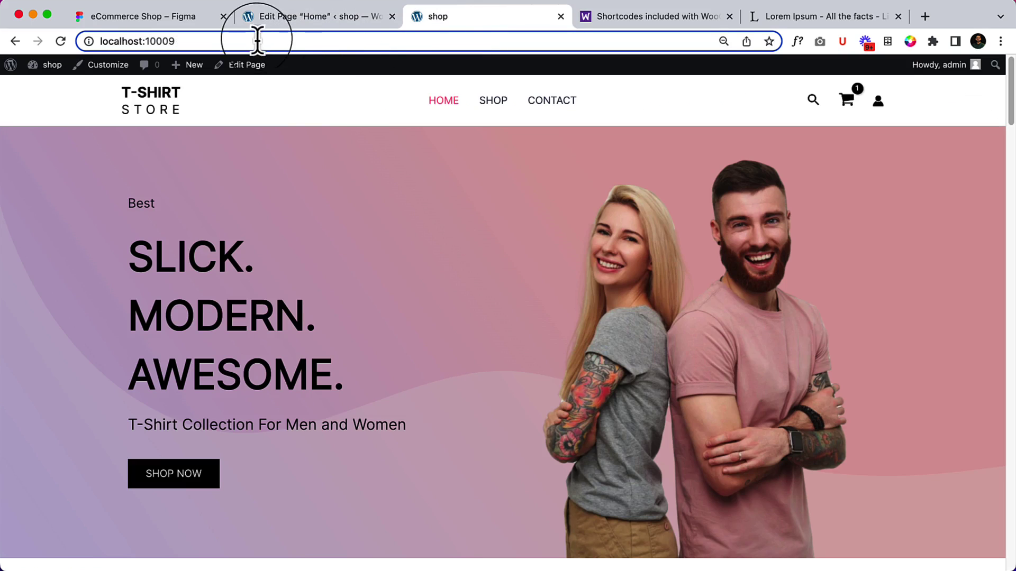
left_click(279, 20)
scroll(360, 285, "down", 3)
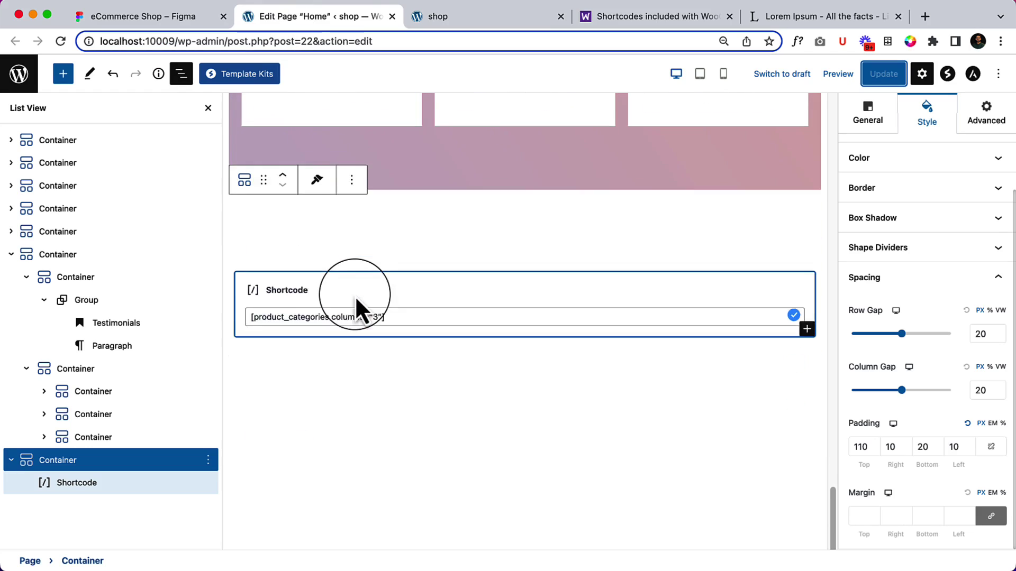
scroll(328, 301, "up", 5)
- Go to Appearance > Menus in WordPress Admin and expand the Categories box
left_click(21, 77)
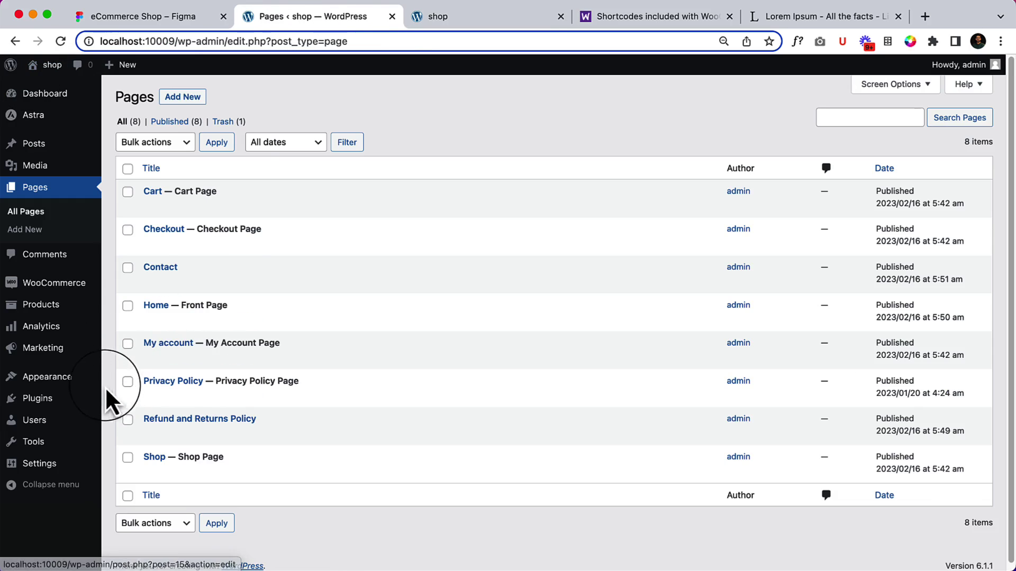
mouse_move(83, 390)
left_click(126, 433)
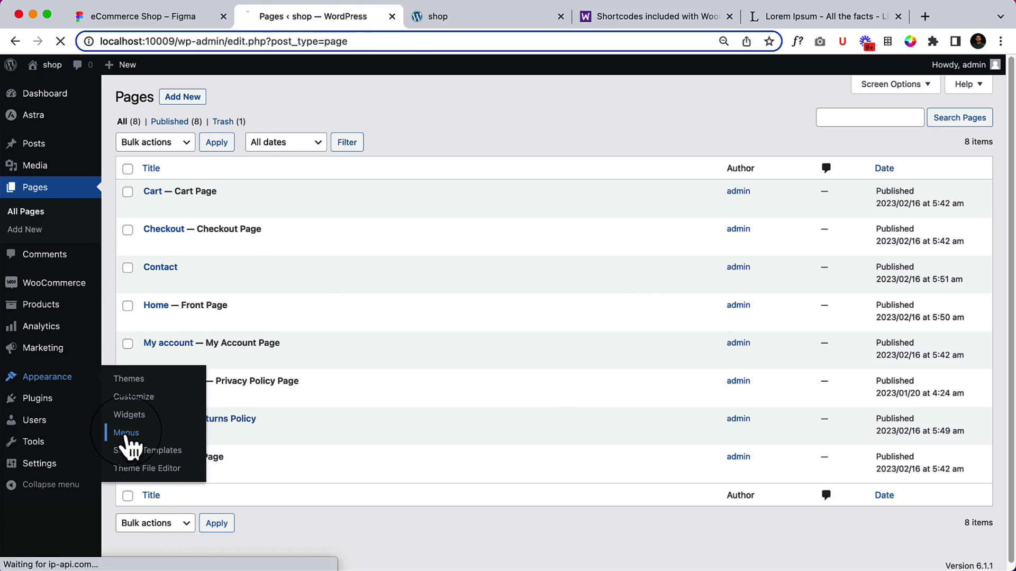
scroll(340, 349, "down", 3)
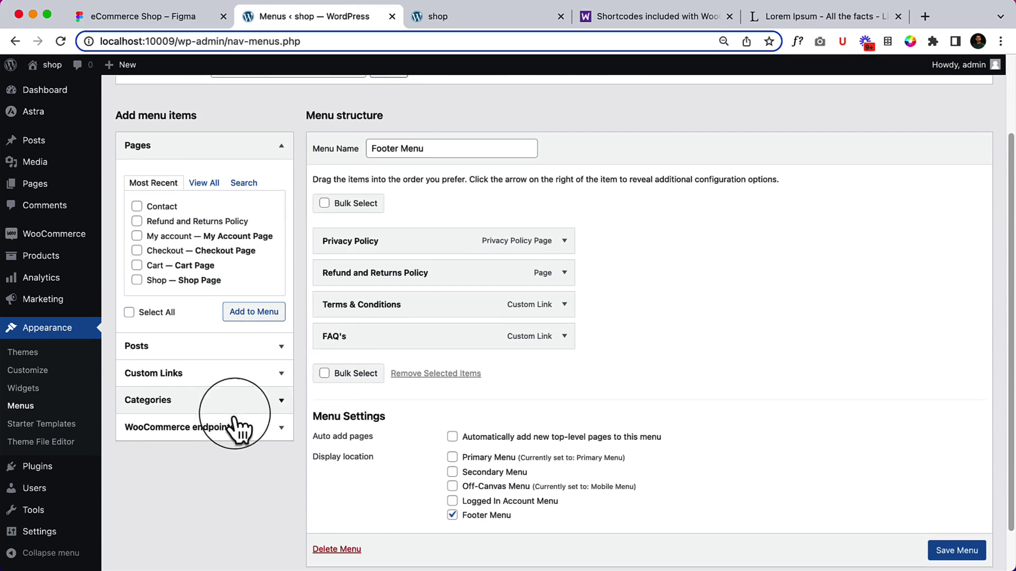
left_click(233, 426)
left_click(245, 233)
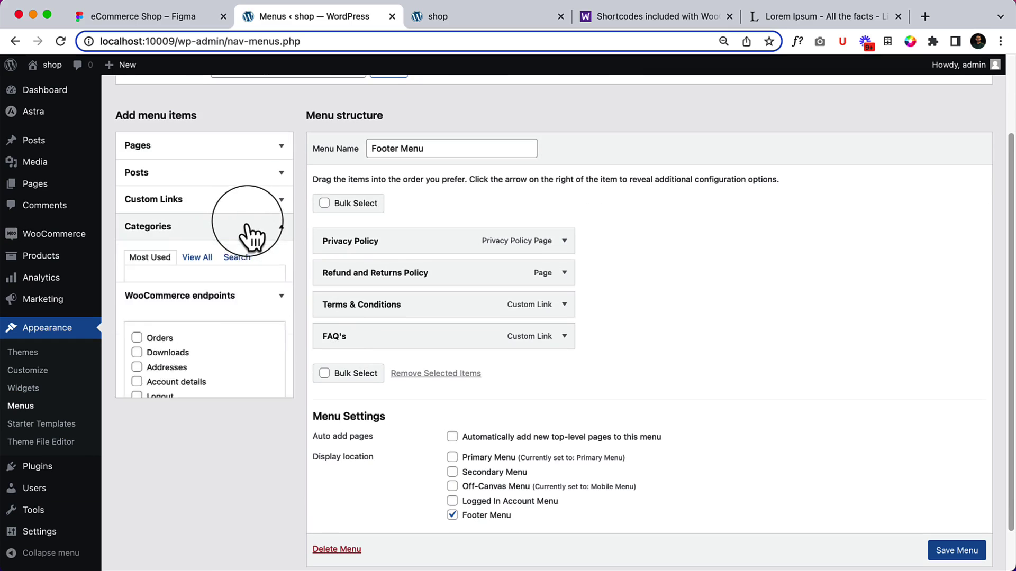
scroll(793, 291, "up", 3)
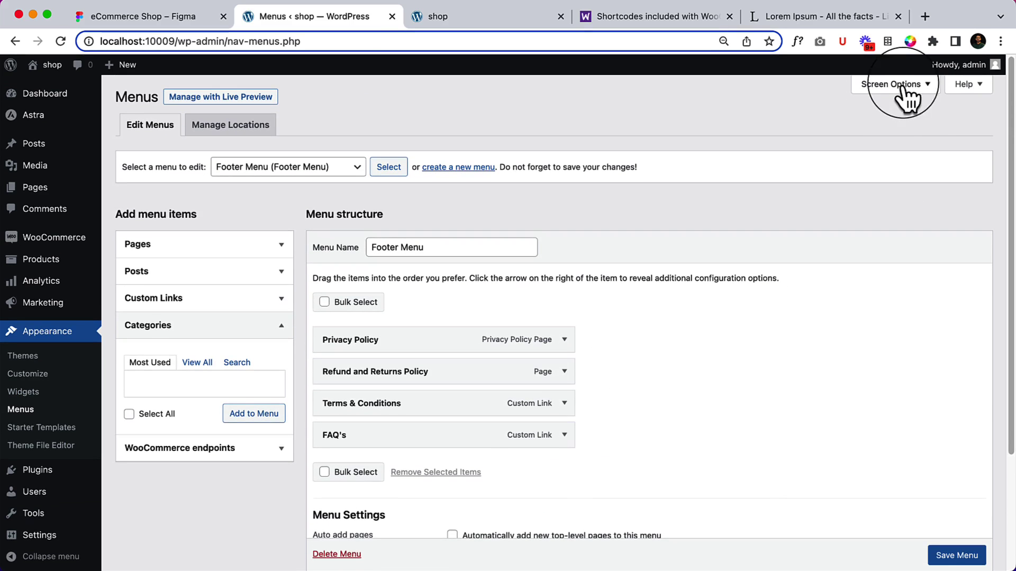
- Show Product categories via Screen Options and add Man and Women to the Footer Menu
left_click(891, 84)
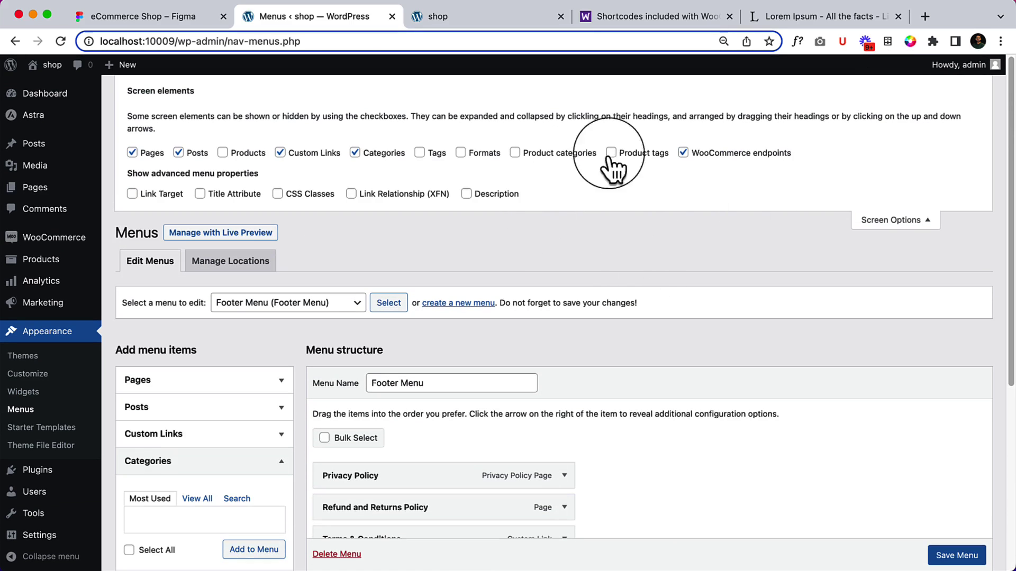
left_click(854, 222)
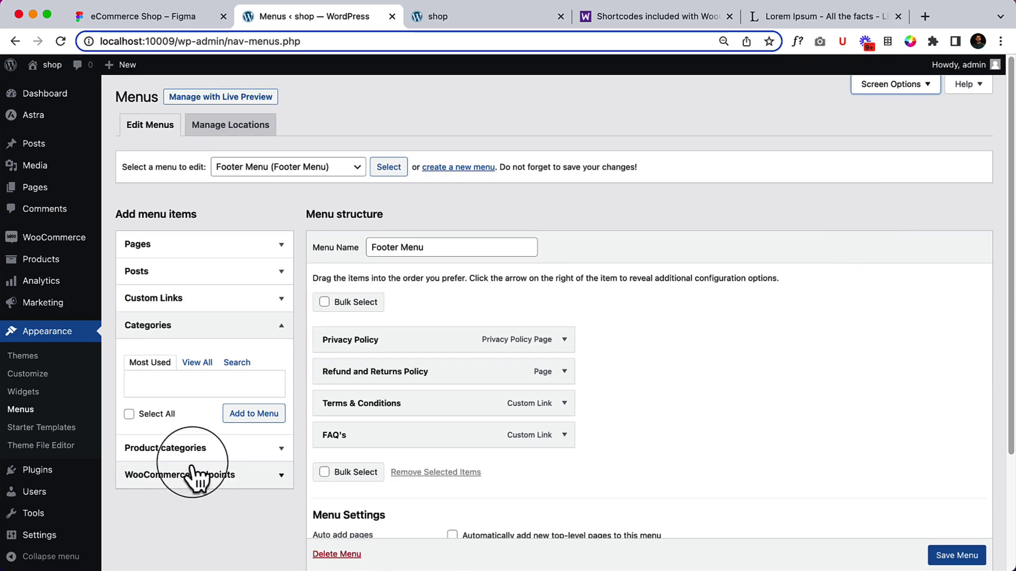
left_click(199, 453)
scroll(196, 452, "down", 3)
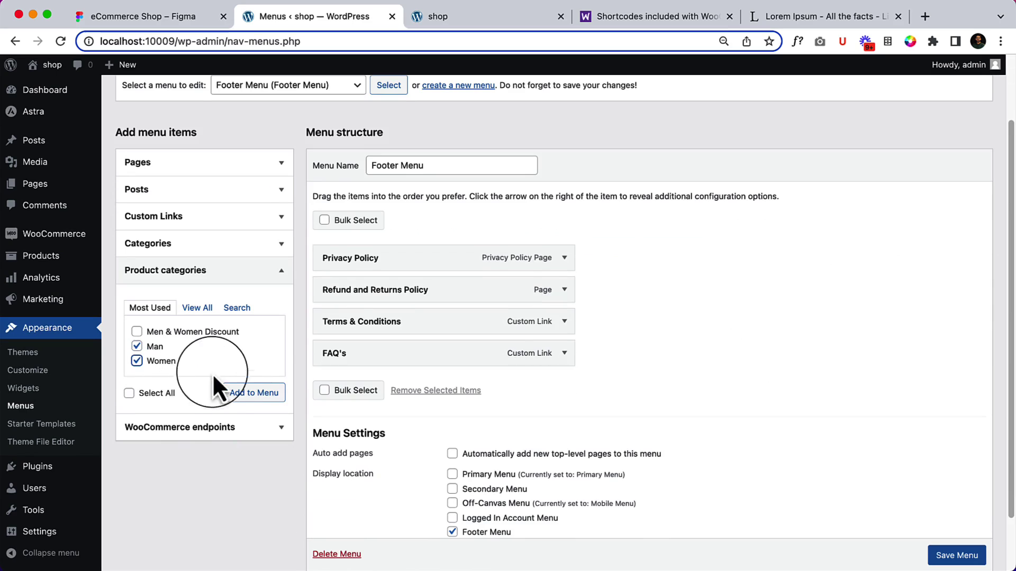
left_click(257, 394)
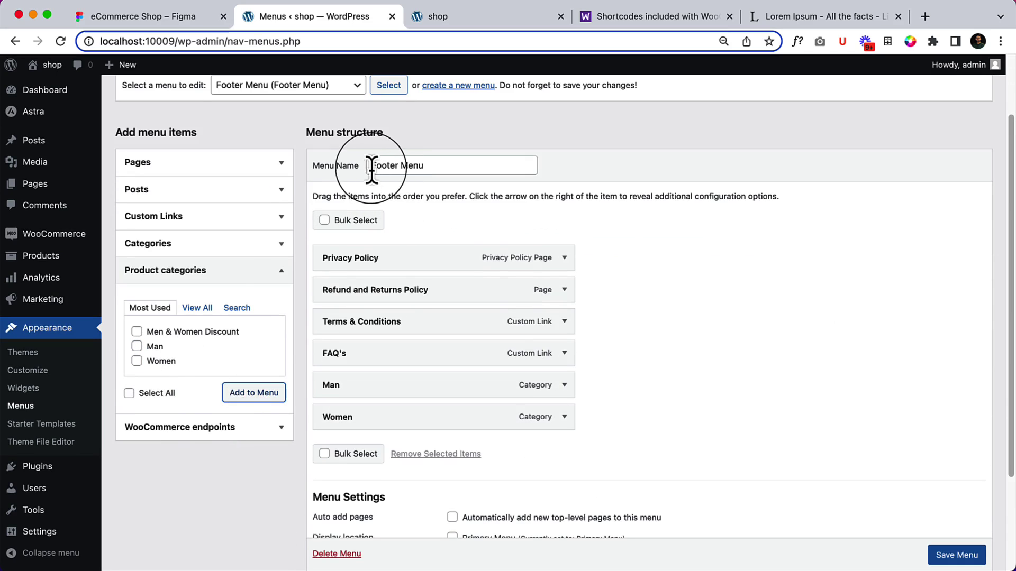
left_click_drag(372, 171, 410, 171)
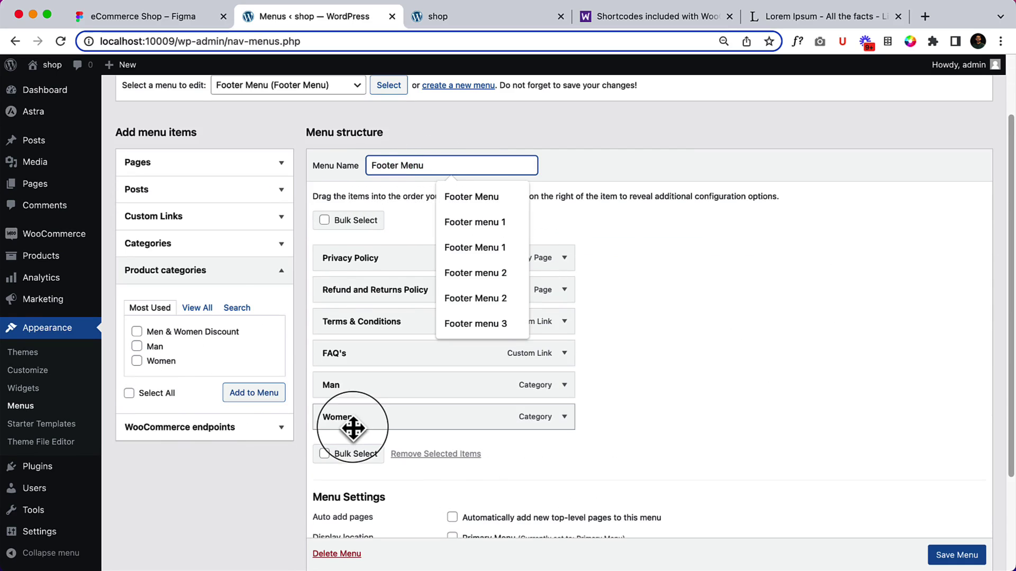
scroll(351, 427, "up", 3)
- Load the Primary Menu for editing, discarding the unsaved Footer Menu changes
left_click(283, 169)
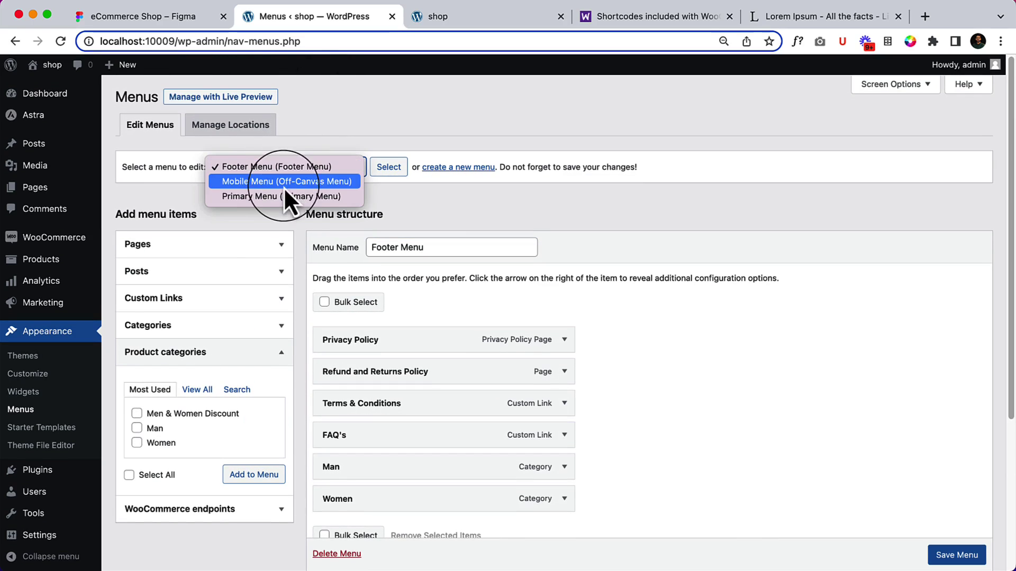
left_click(288, 196)
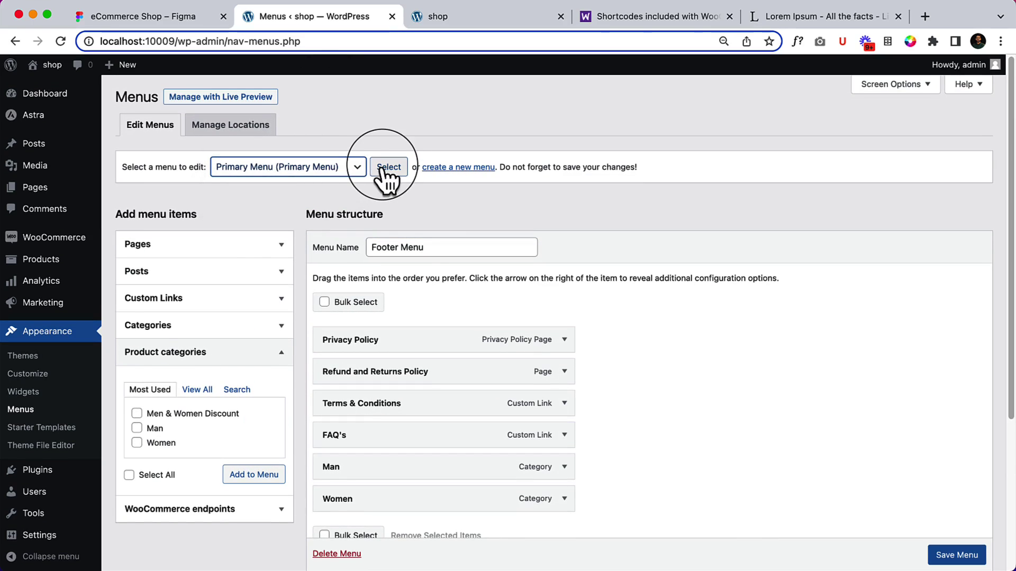
left_click(386, 167)
left_click(550, 241)
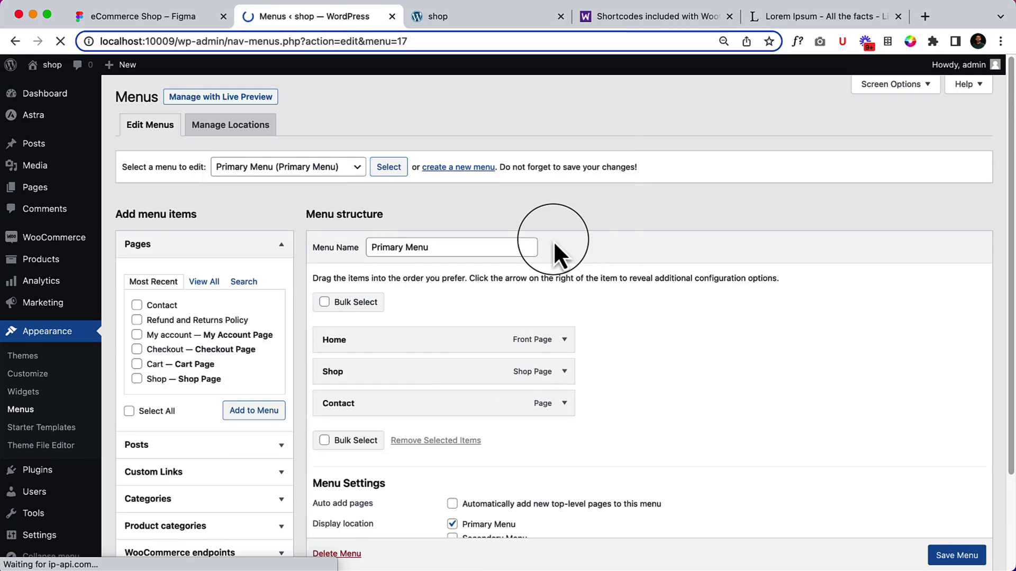
scroll(554, 240, "down", 2)
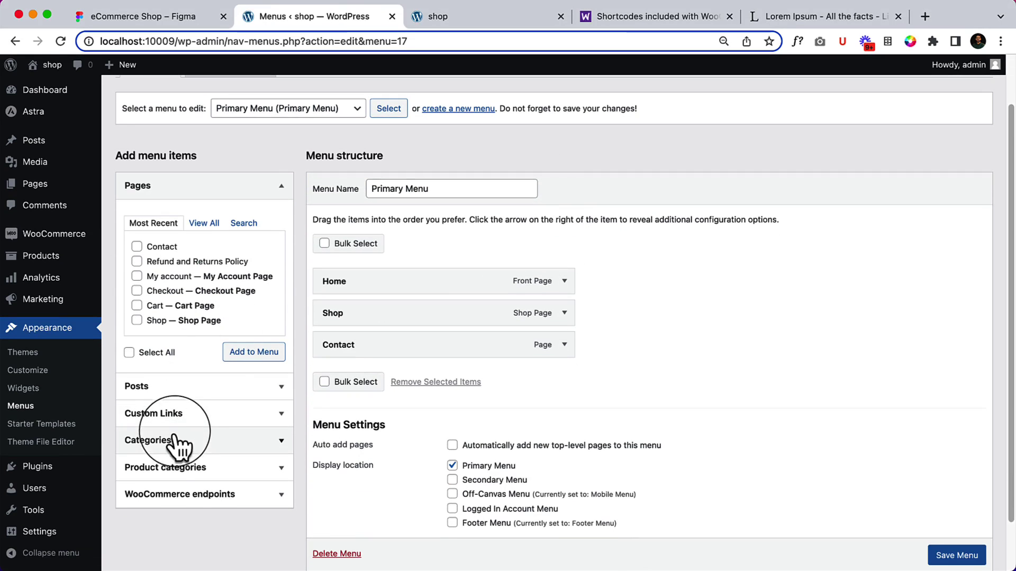
- Add Man and Women to the Primary Menu above Contact and save it
left_click(173, 463)
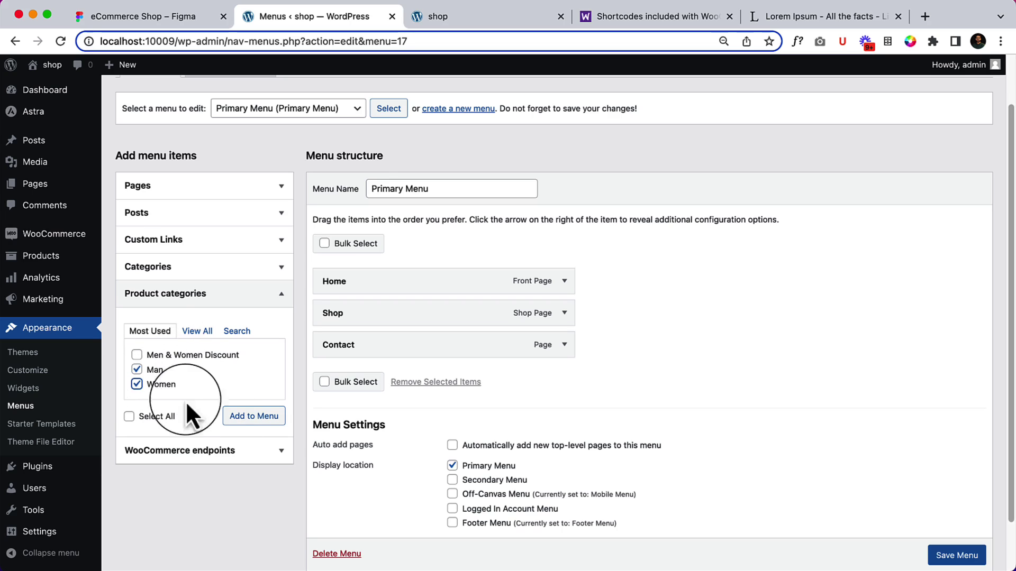
left_click(240, 416)
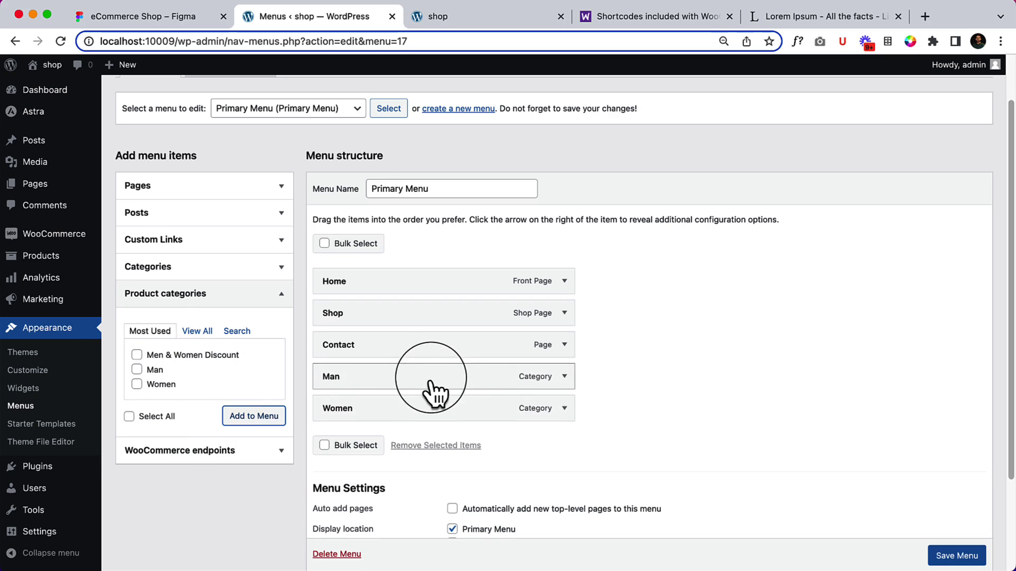
left_click_drag(434, 394, 430, 360)
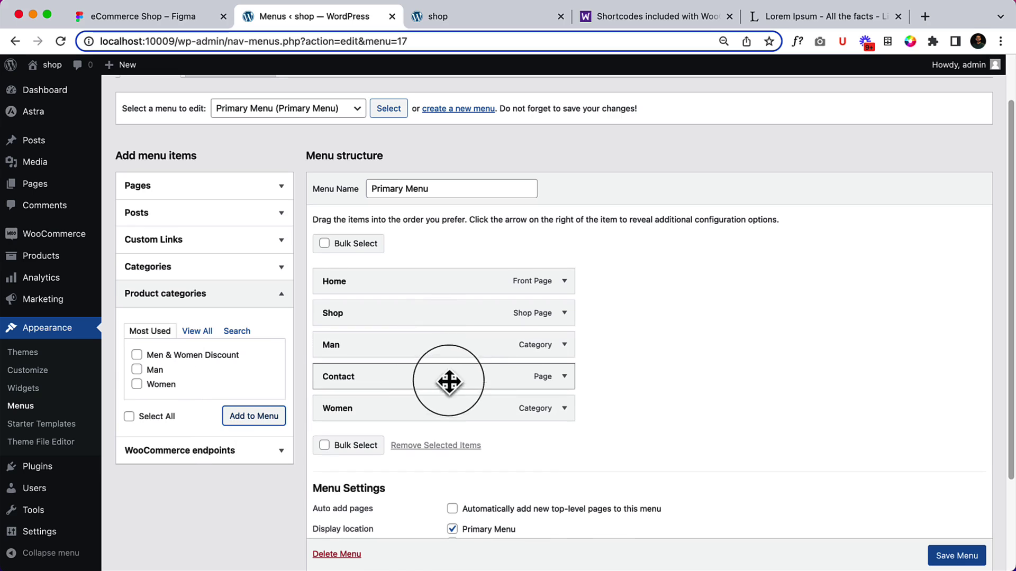
left_click_drag(426, 410, 431, 376)
scroll(712, 386, "down", 3)
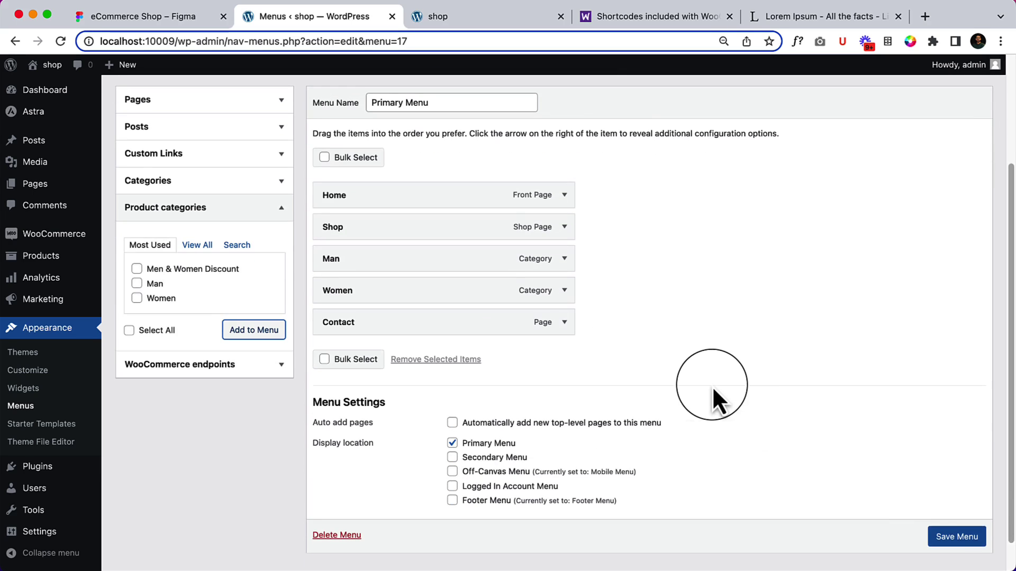
left_click(955, 538)
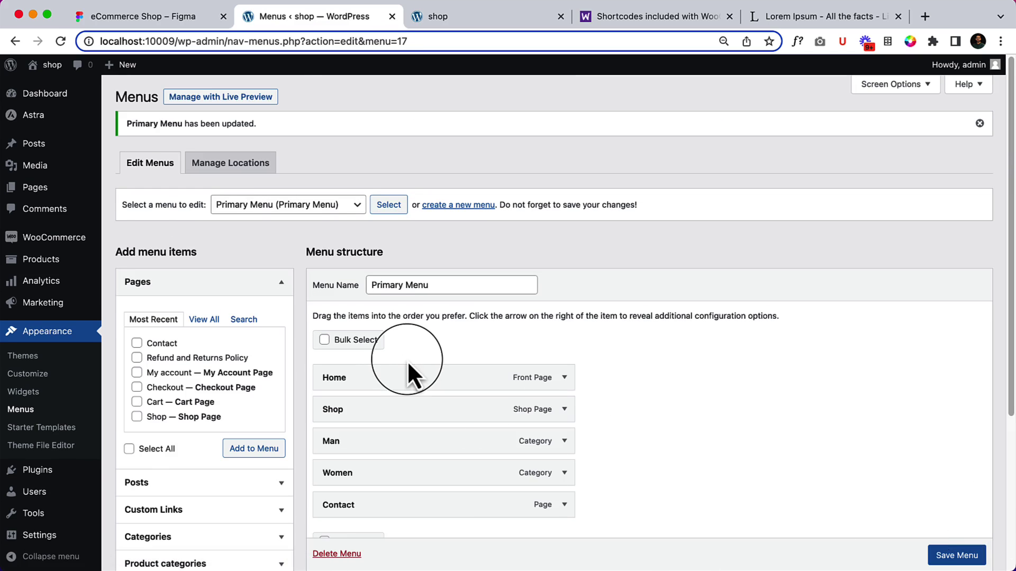
- Load the Mobile Menu for editing
left_click(318, 212)
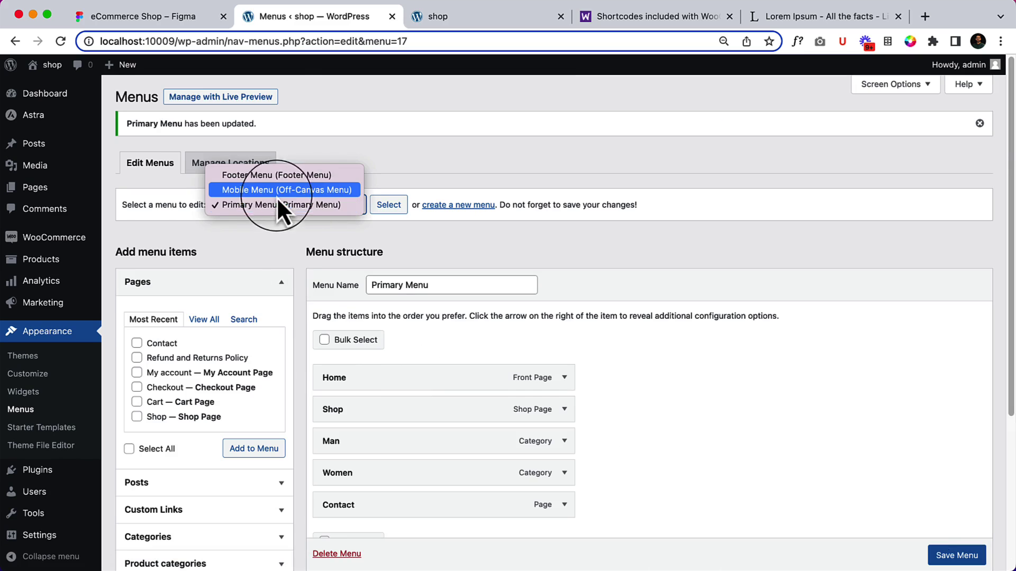
left_click(293, 191)
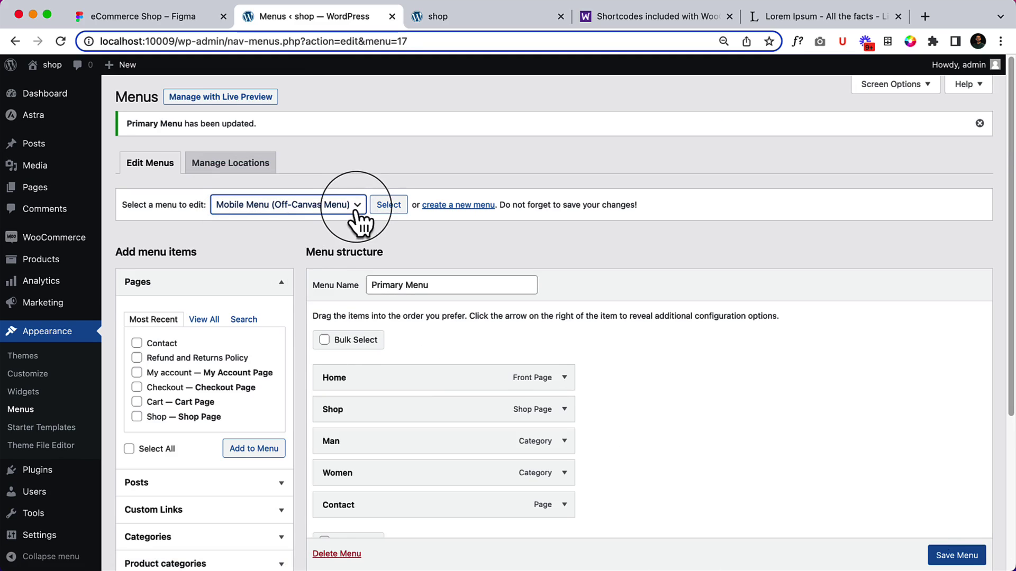
left_click(388, 205)
scroll(535, 331, "down", 3)
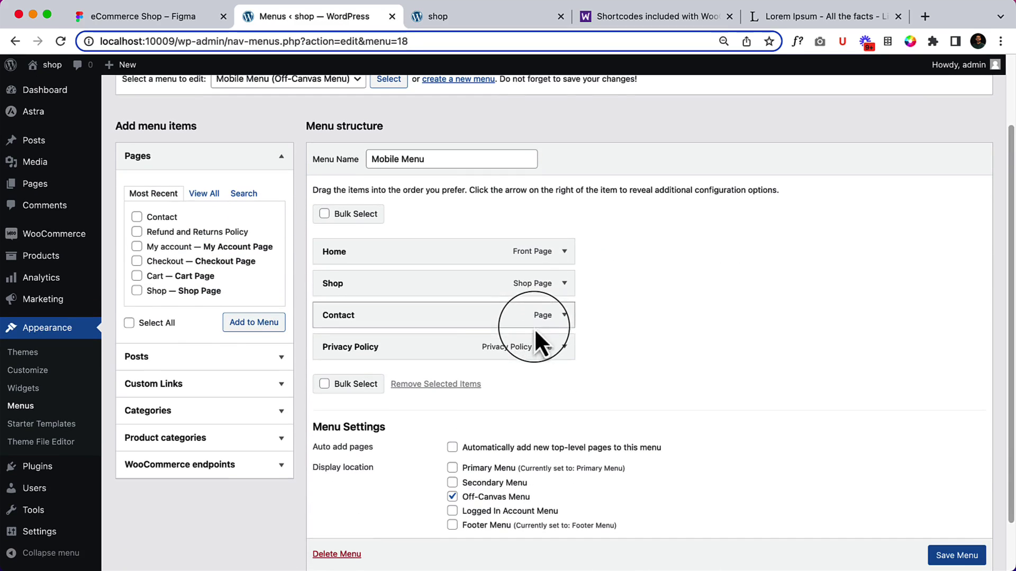
- Add Man and Women product categories to the Mobile Menu and move them under Shop
left_click(195, 439)
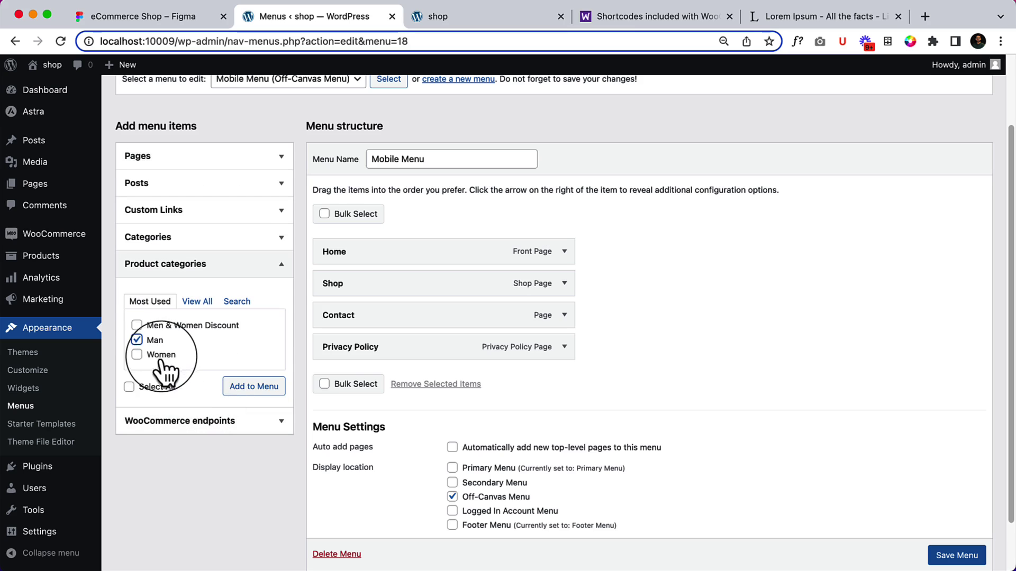
left_click(253, 388)
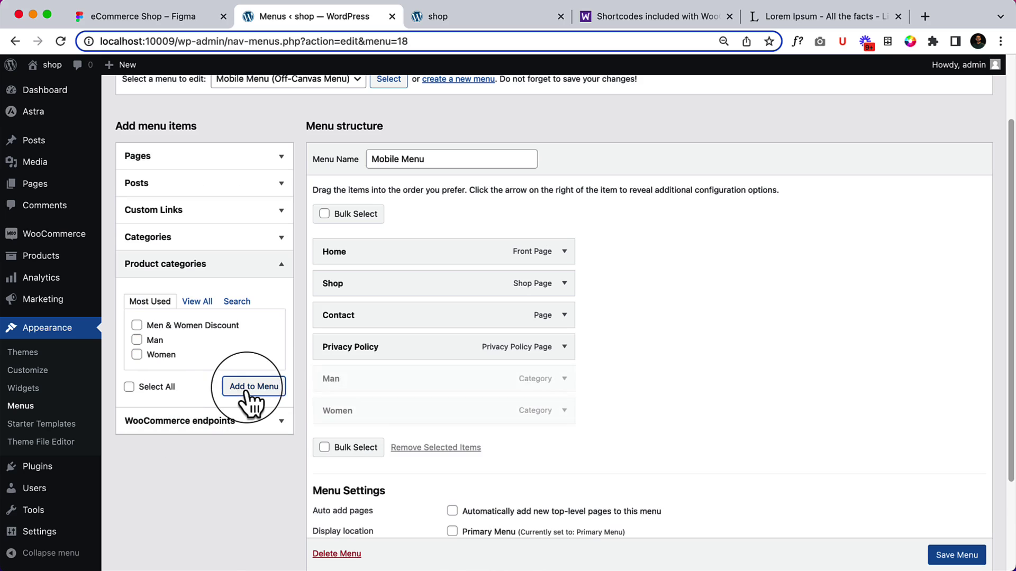
scroll(444, 394, "down", 2)
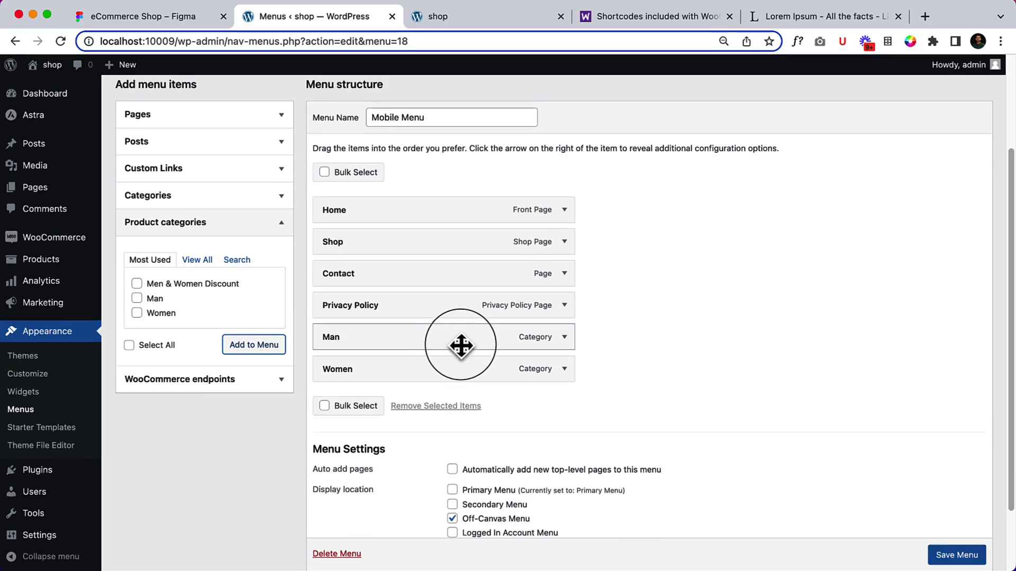
left_click_drag(459, 334, 462, 274)
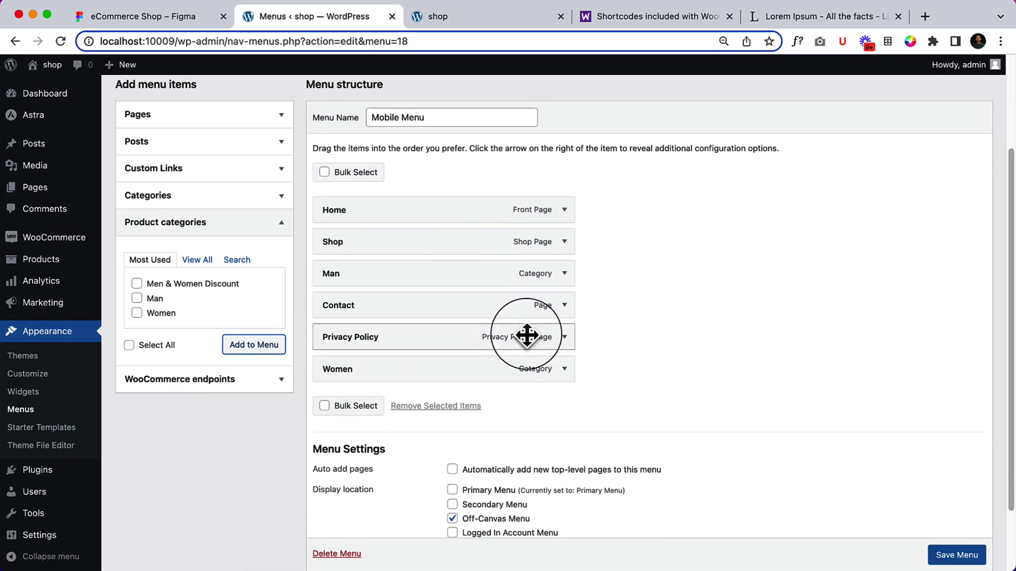
left_click_drag(492, 366, 500, 305)
scroll(847, 402, "down", 4)
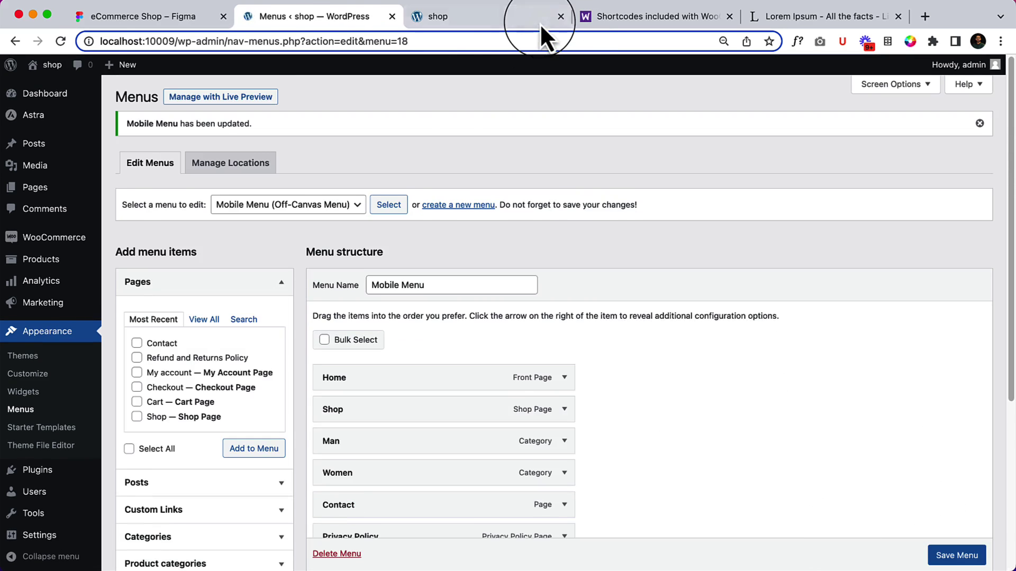
- Reload the storefront homepage to see MAN and WOMEN in the navigation, then scroll down to the footer
left_click(540, 21)
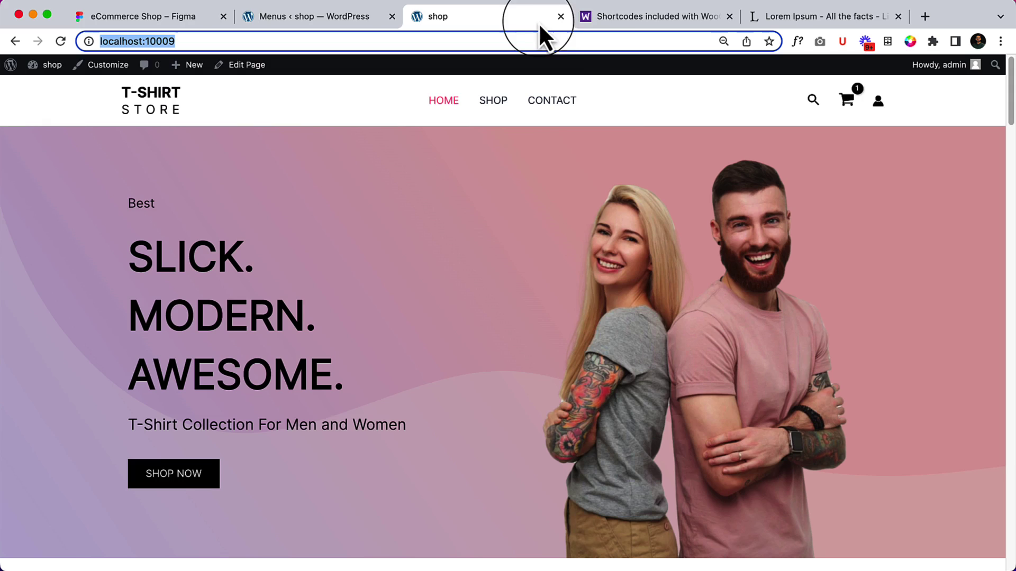
left_click(164, 119)
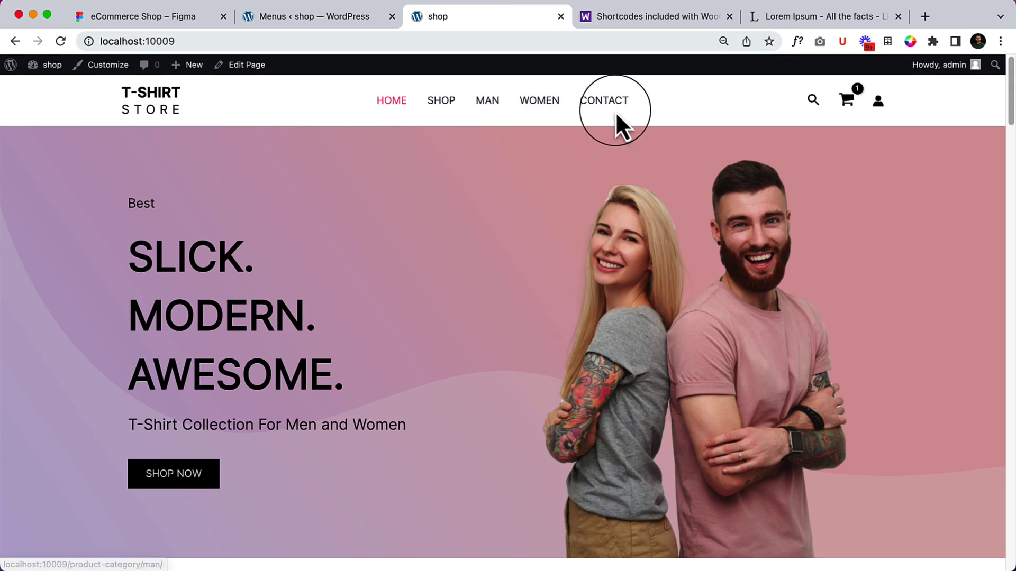
scroll(451, 233, "down", 15)
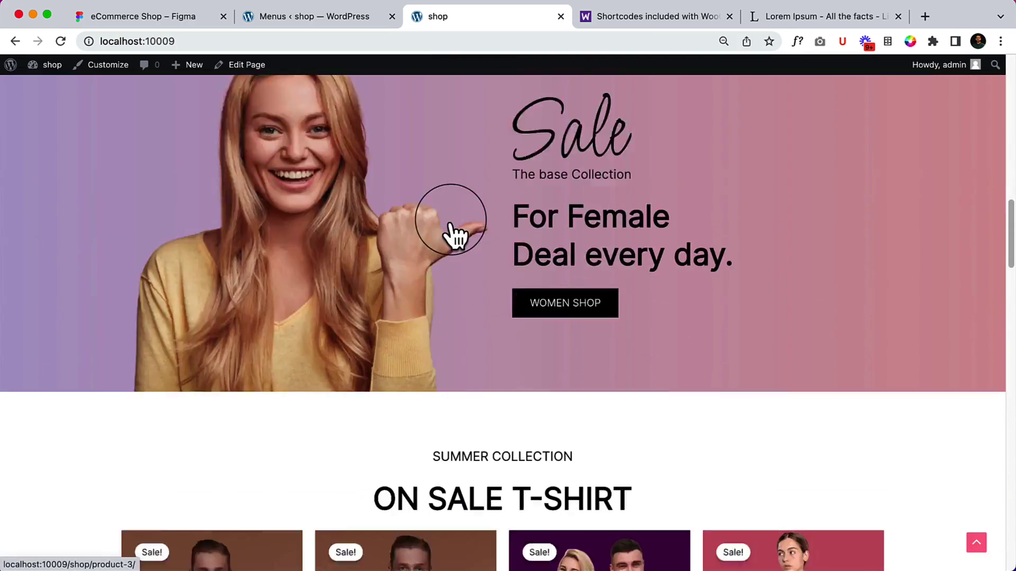
scroll(451, 225, "down", 20)
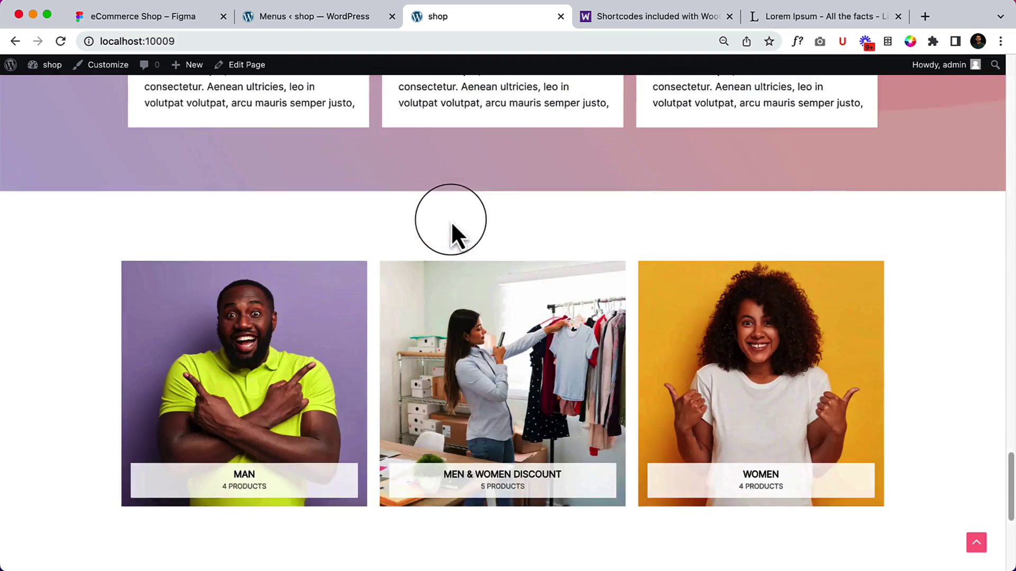
scroll(450, 228, "down", 8)
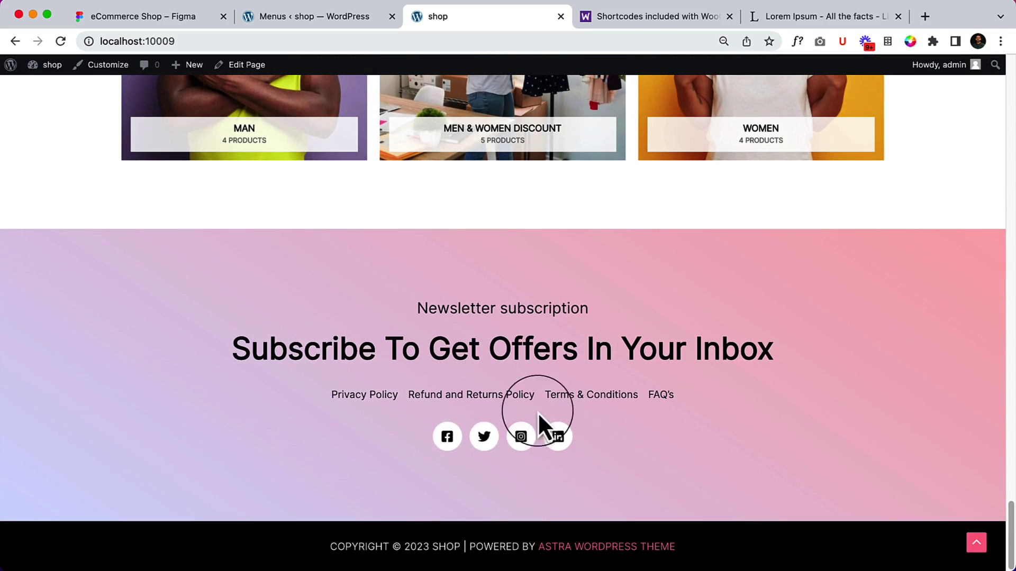